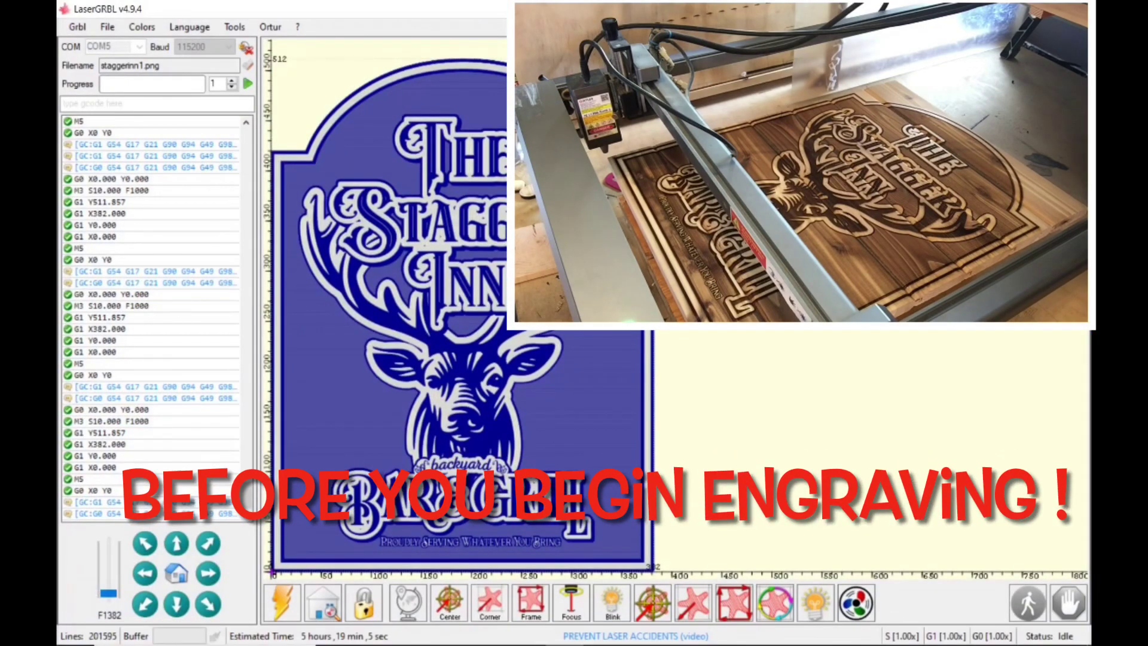
Import staggerinn1.png with Line To Line Tracing at 7 lines/mm, sized 382 × 512 mm with zero X and Y offset.
click(107, 27)
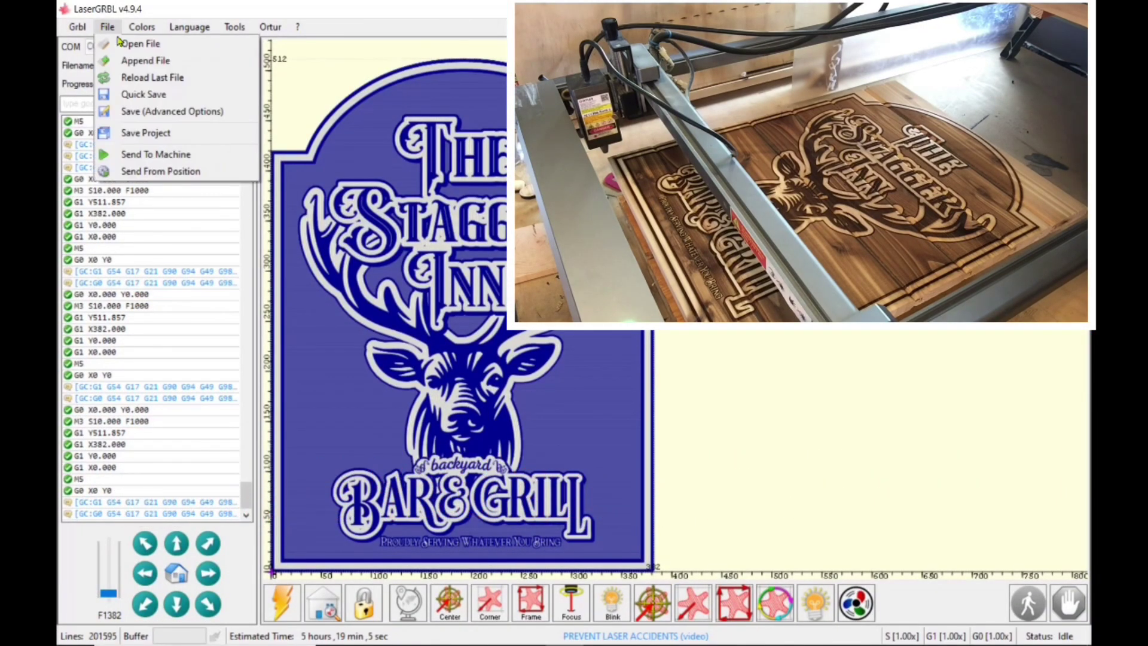
click(141, 44)
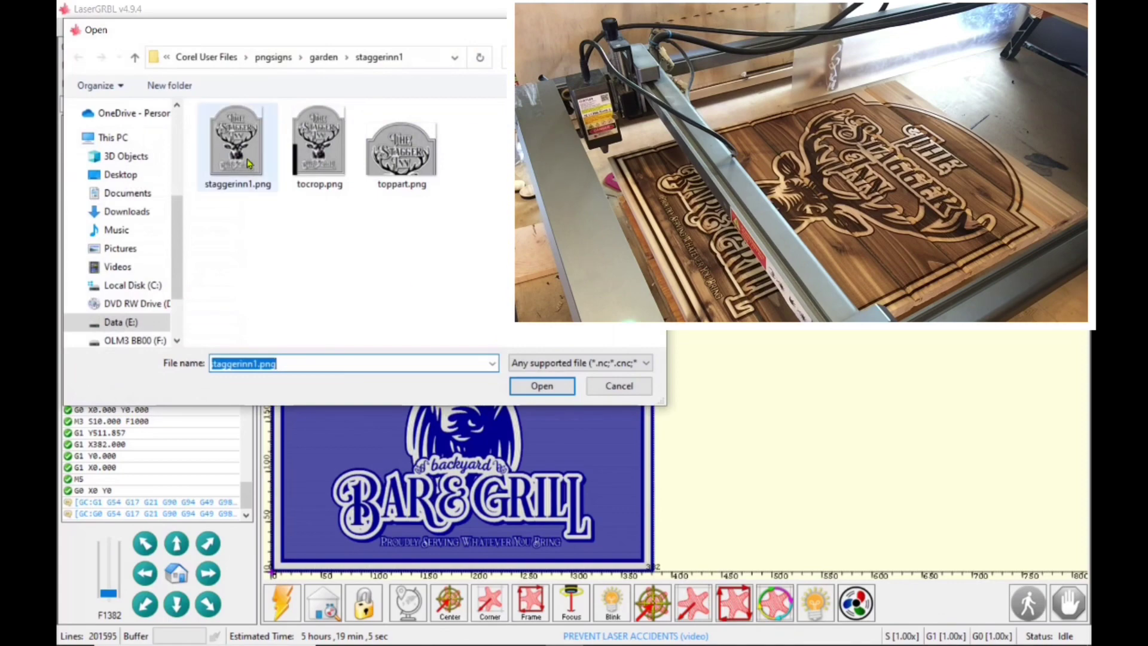
click(237, 152)
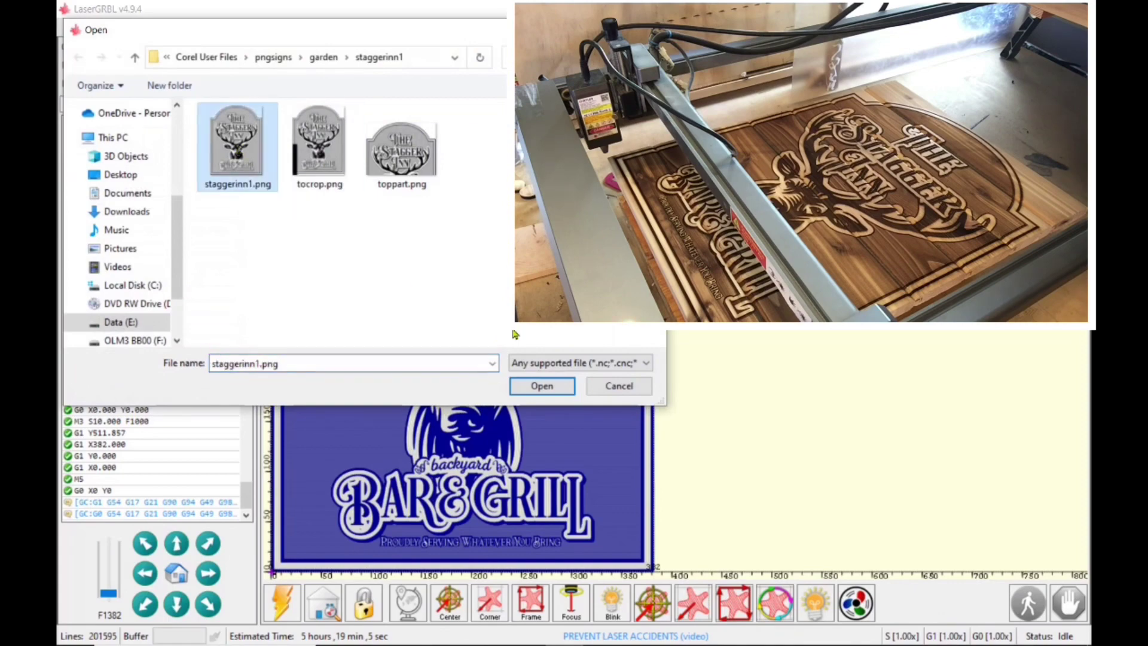
click(540, 386)
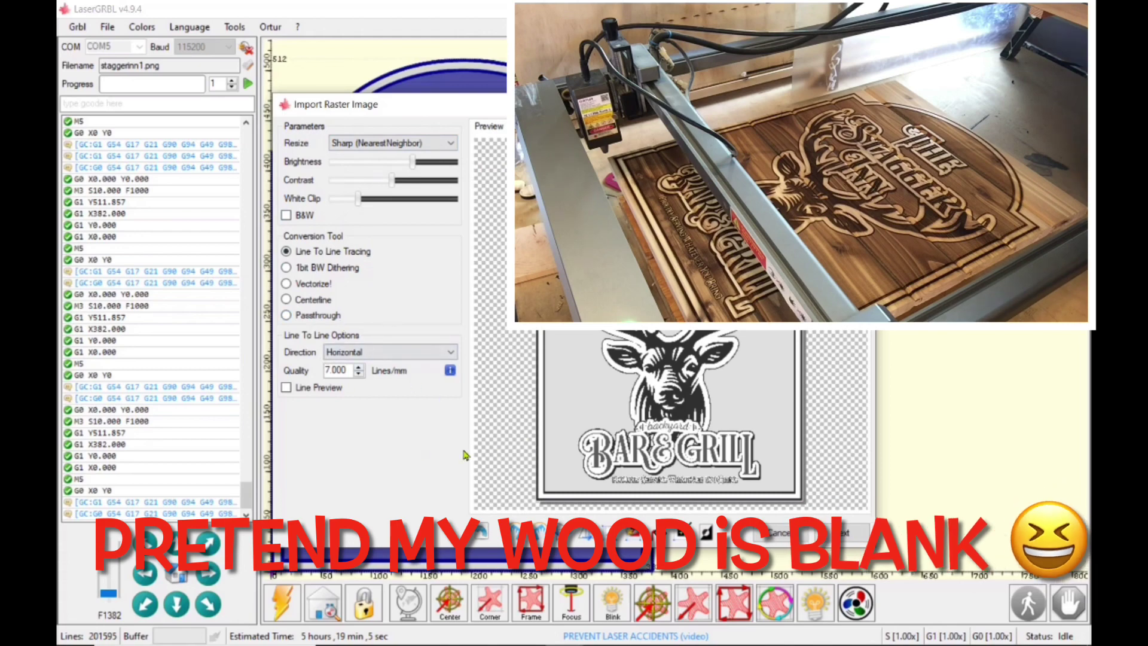
click(843, 534)
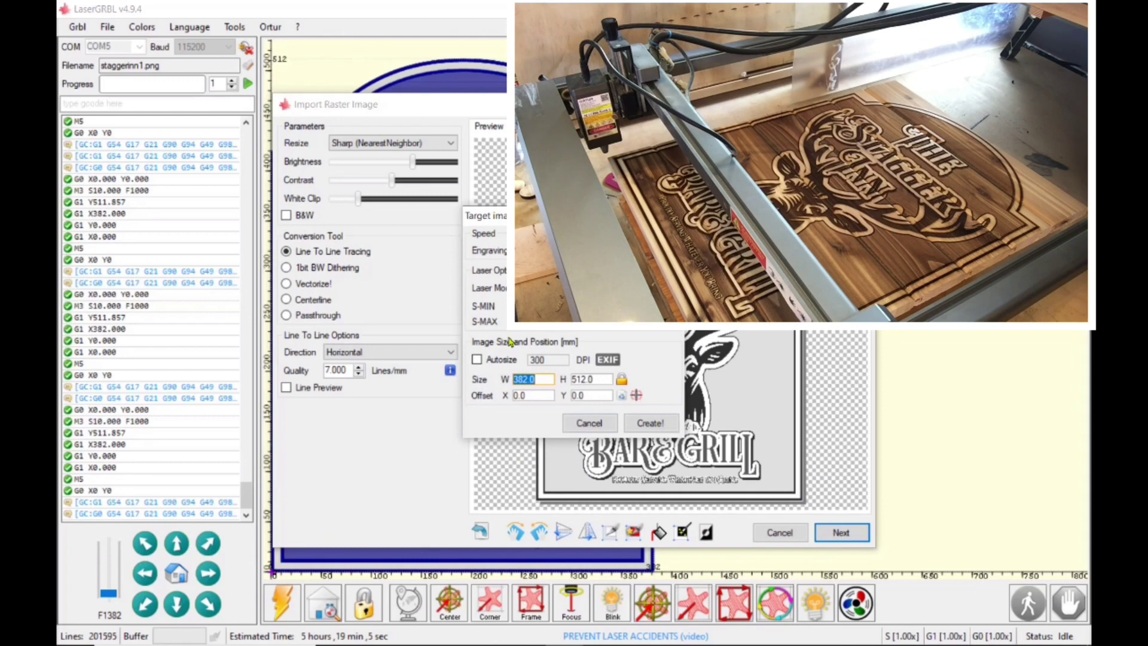
click(477, 360)
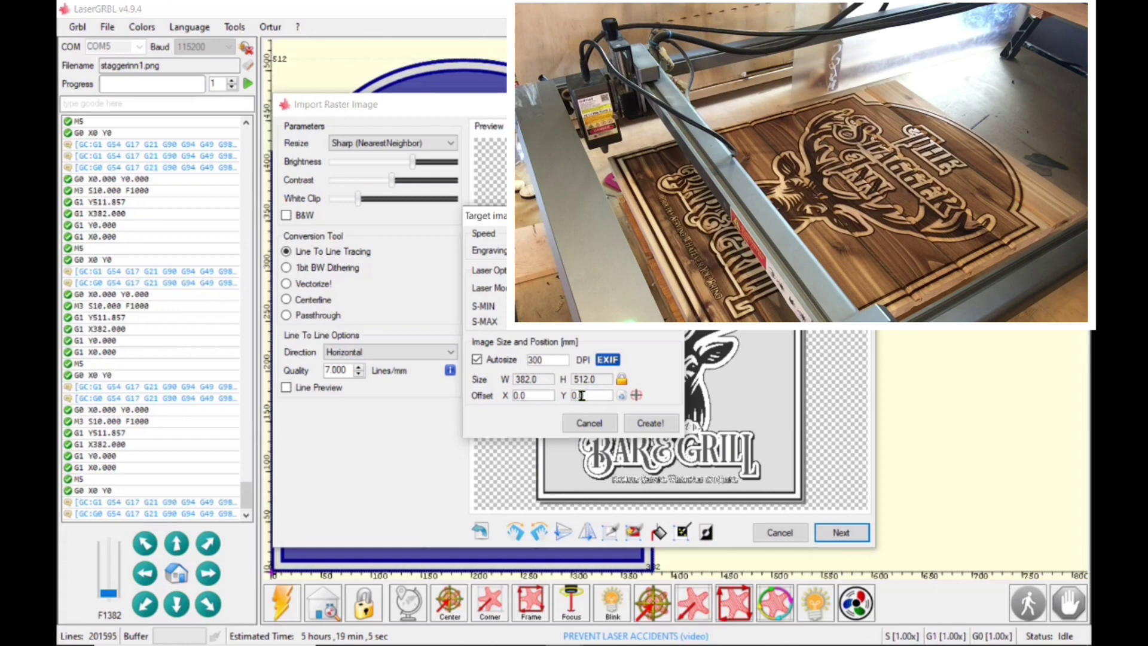
click(650, 423)
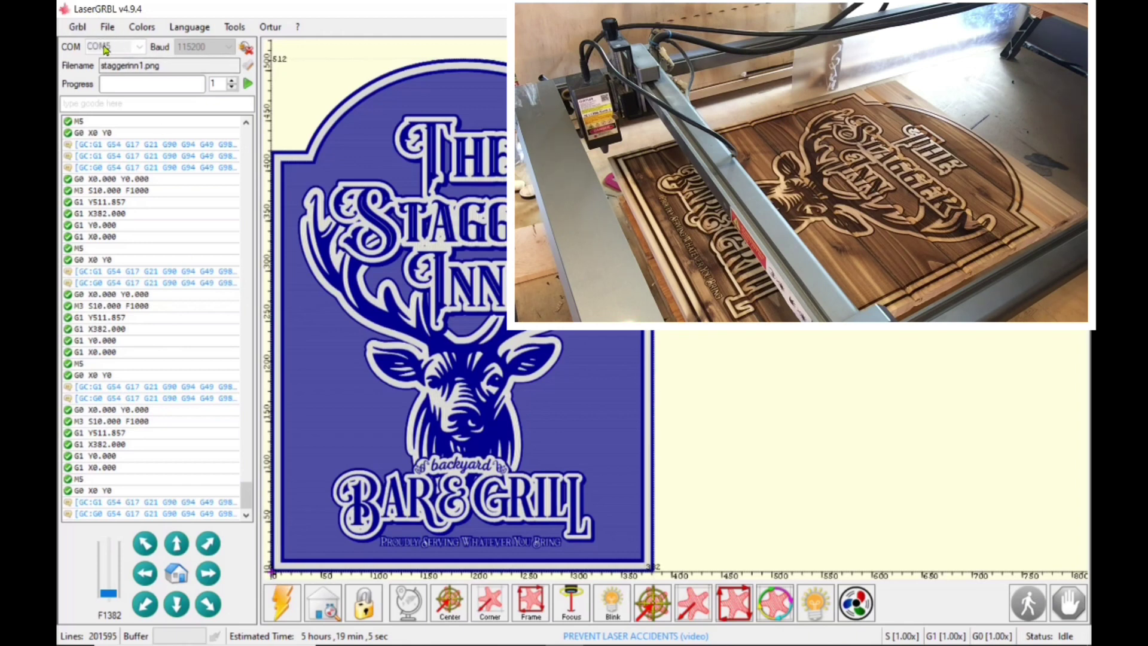
click(77, 27)
mouse_move(107, 27)
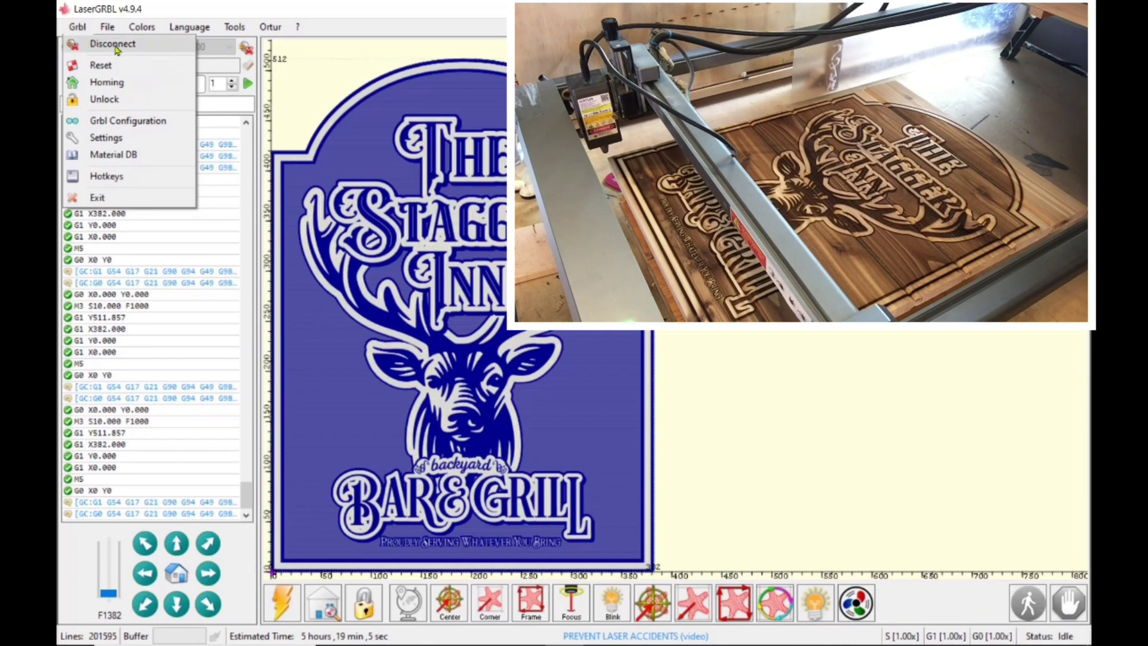
click(780, 358)
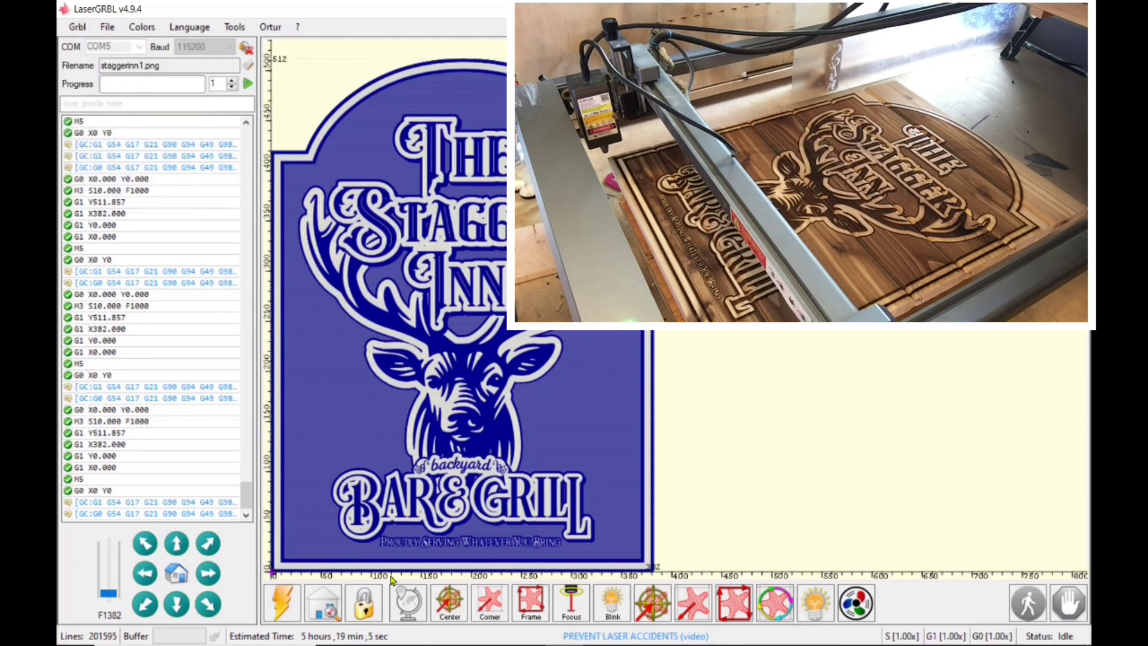
Home the laser and trace the job's frame at low power to check the sign's position.
click(323, 604)
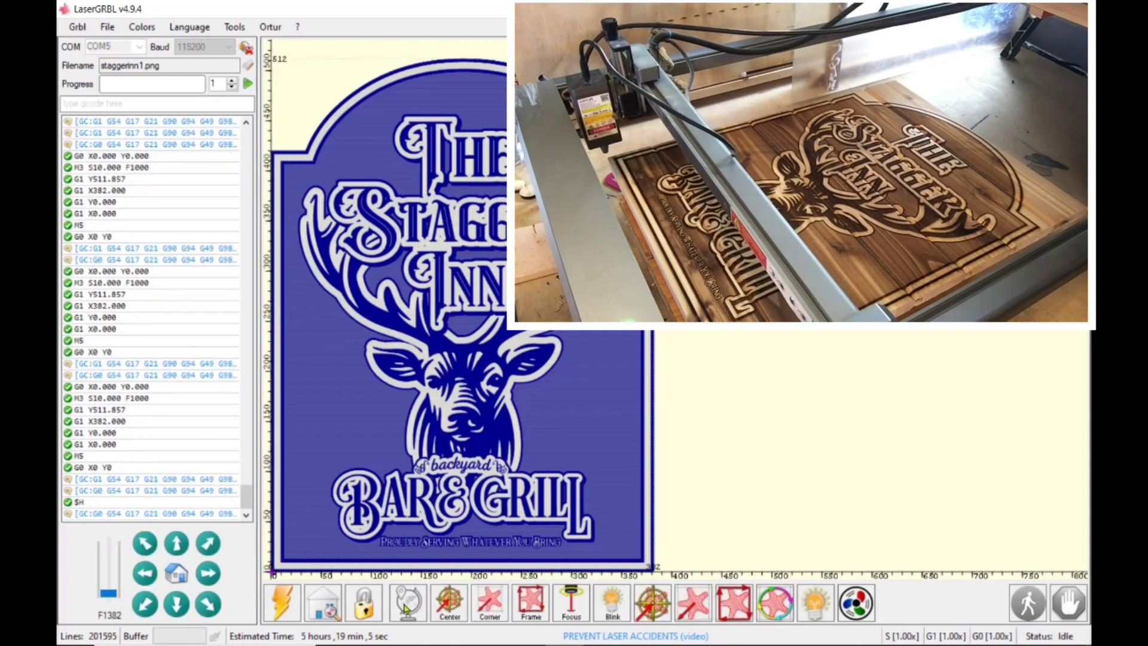
click(530, 609)
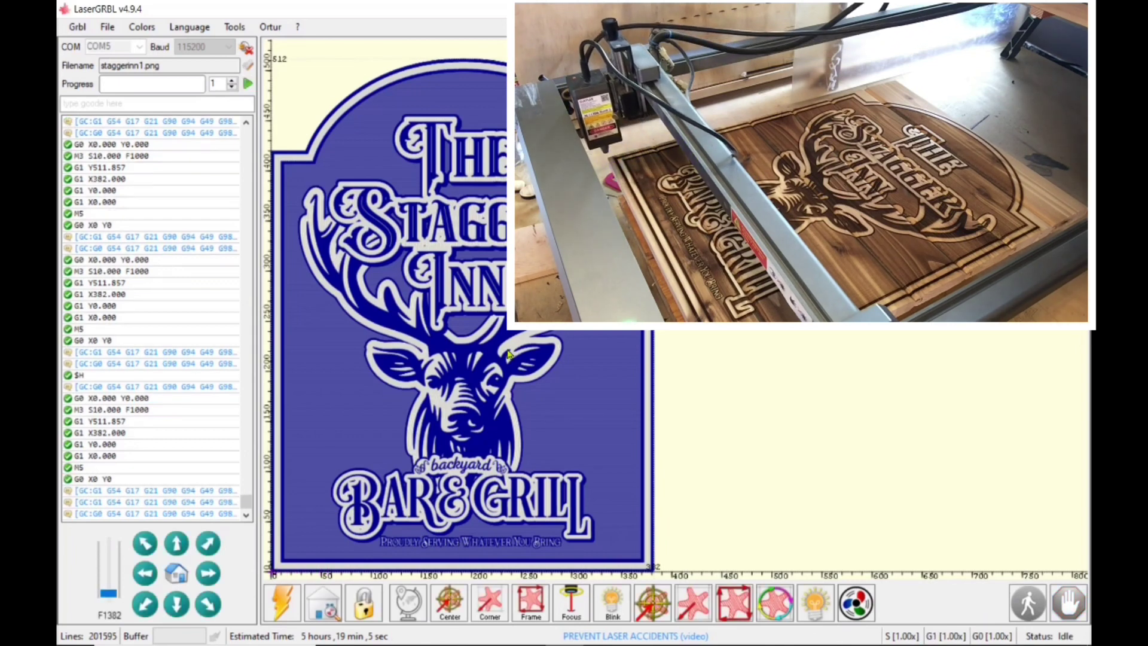
Reimport staggerinn1.png at 382 × 512 mm with an X offset of 7 mm and a Y offset of 6 mm.
click(107, 27)
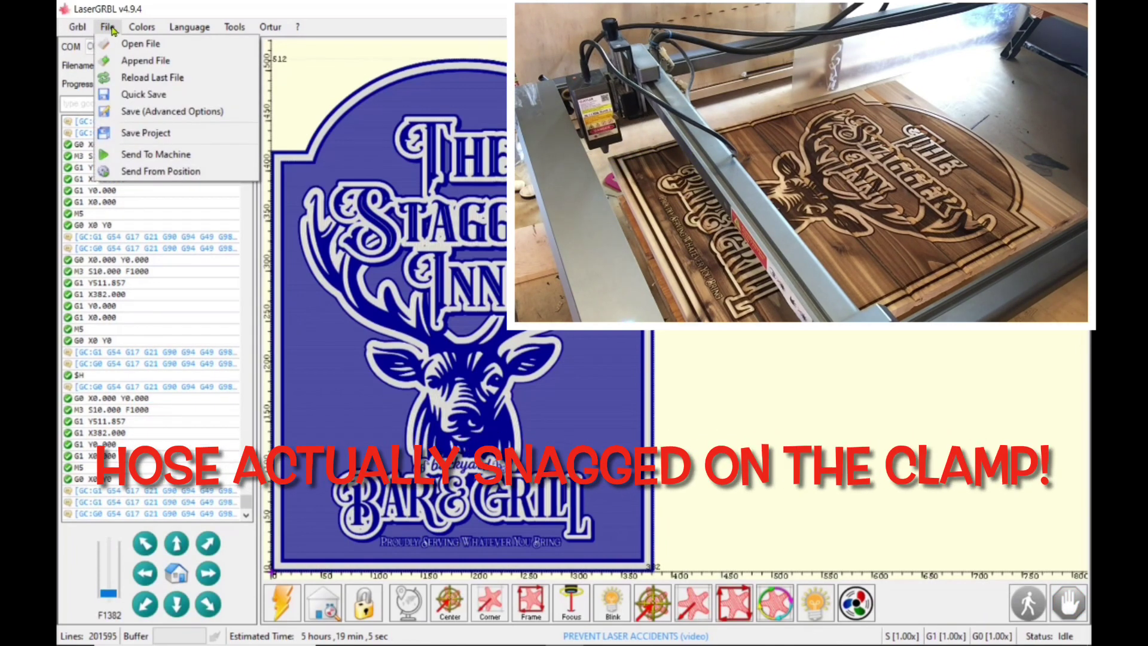
click(128, 44)
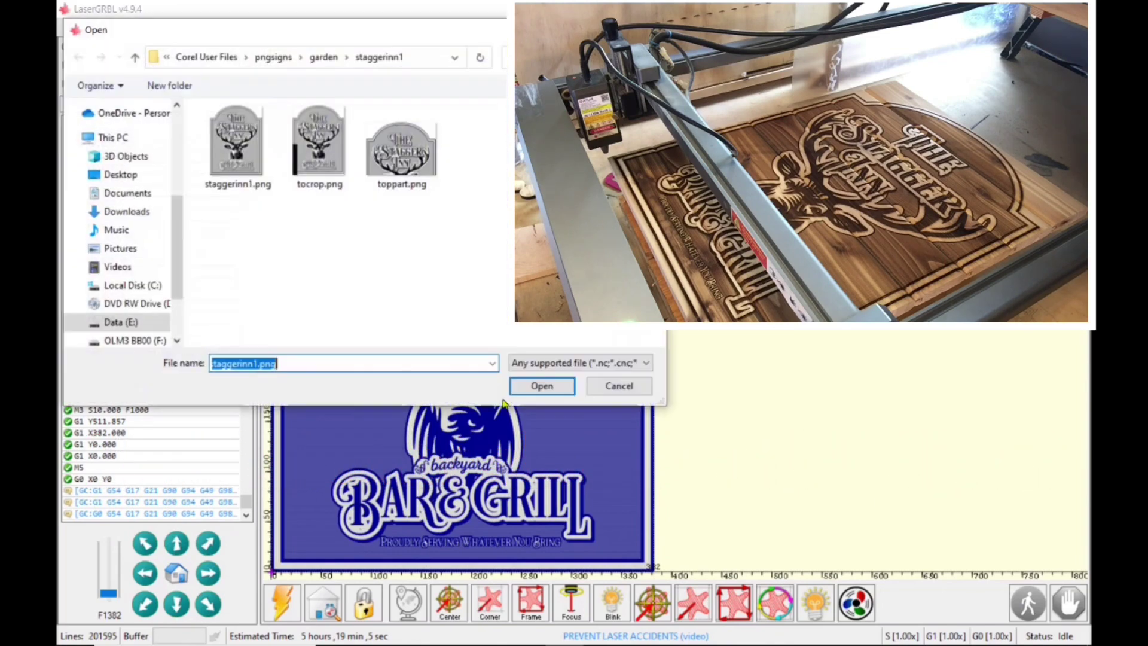
click(223, 154)
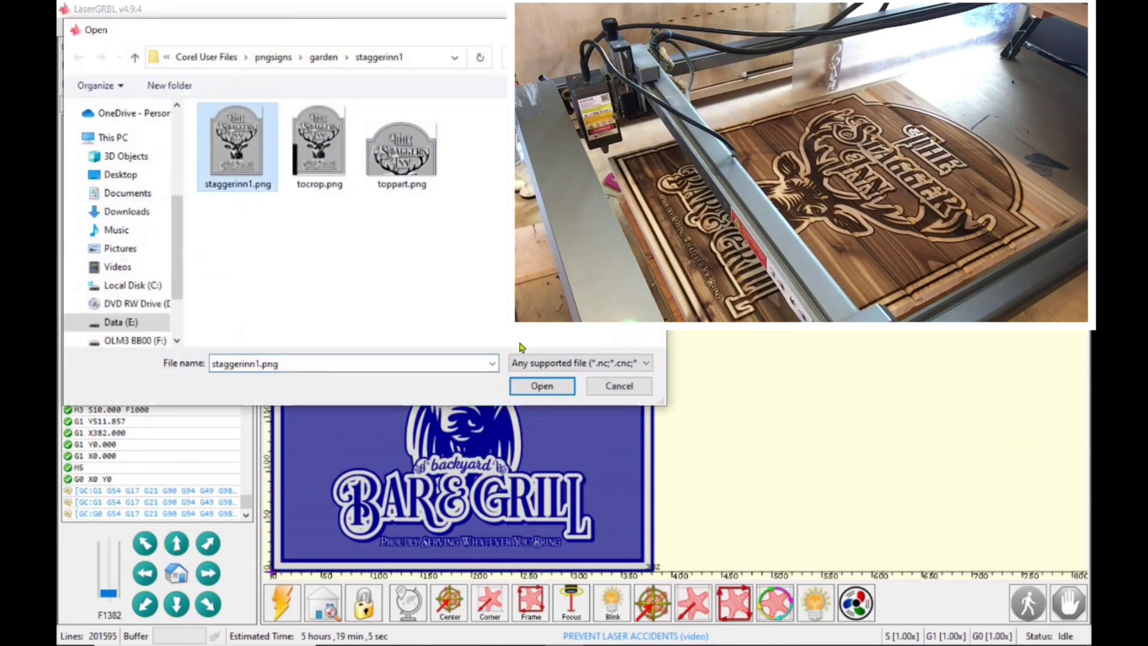
click(541, 386)
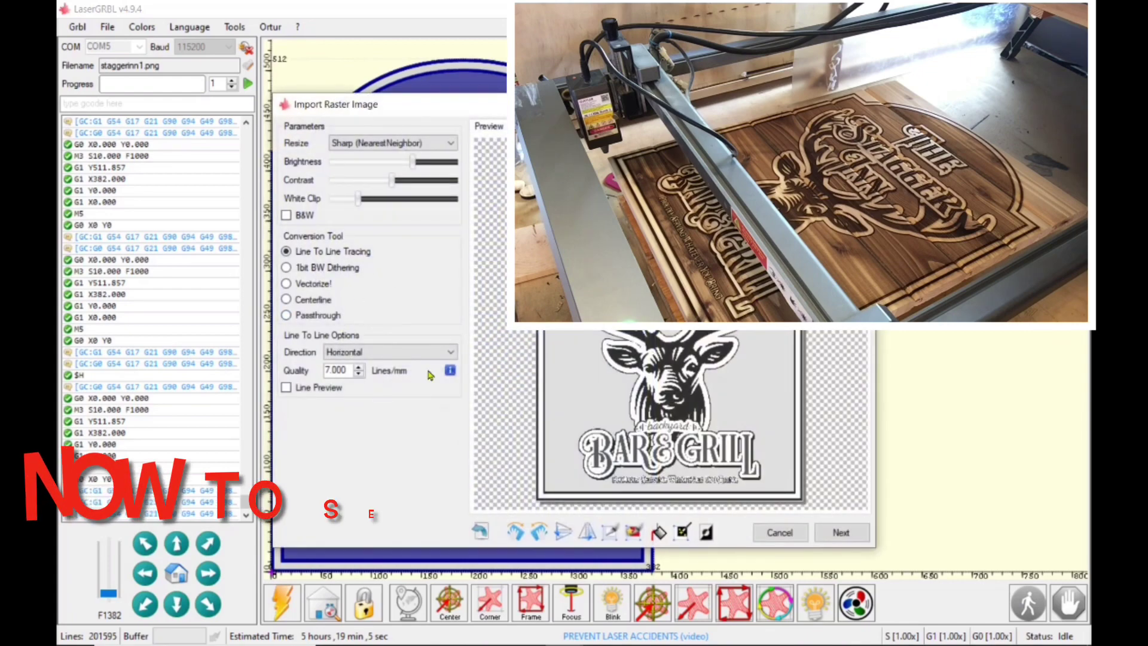
click(840, 533)
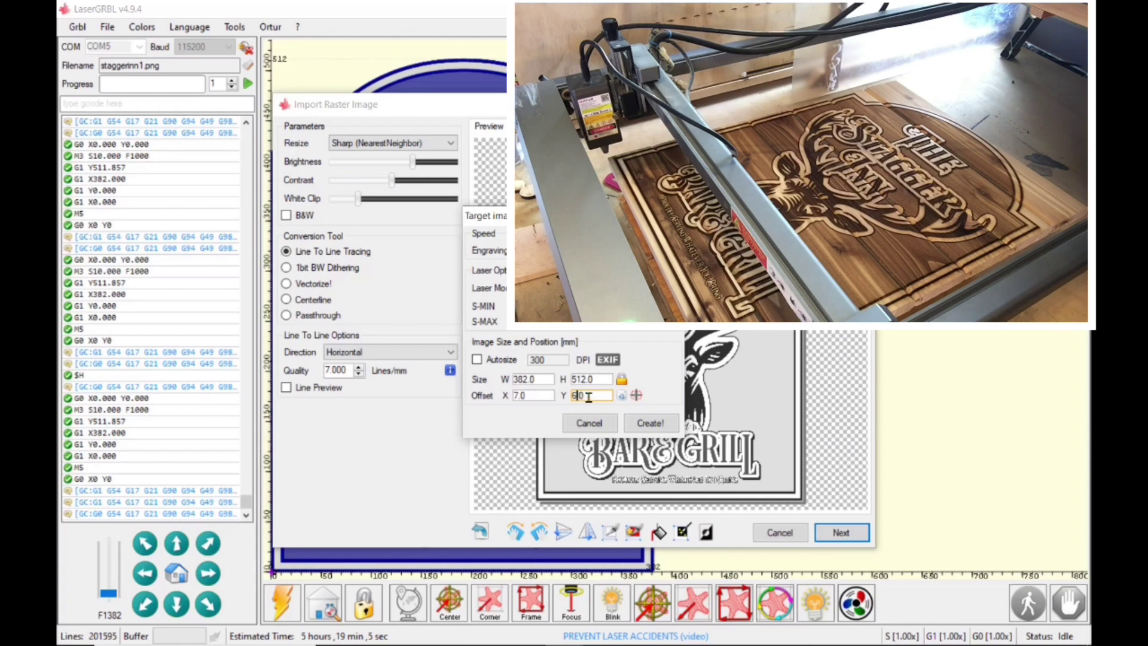
click(658, 423)
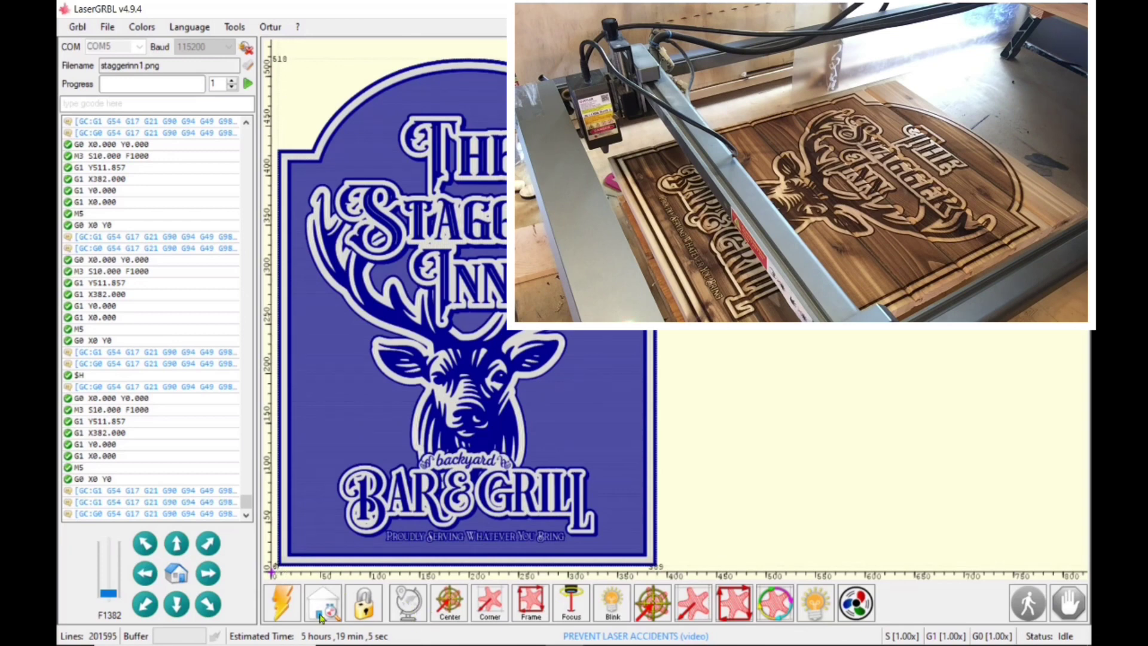
Home the laser again and run low-power framing around the offset image.
click(325, 608)
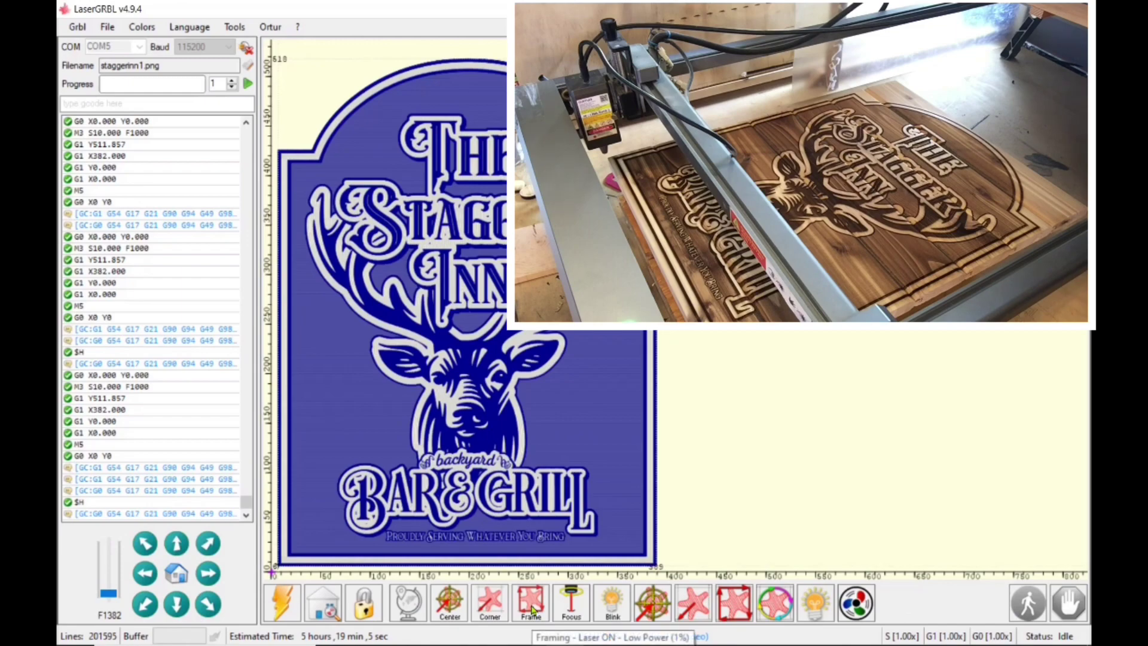
click(531, 605)
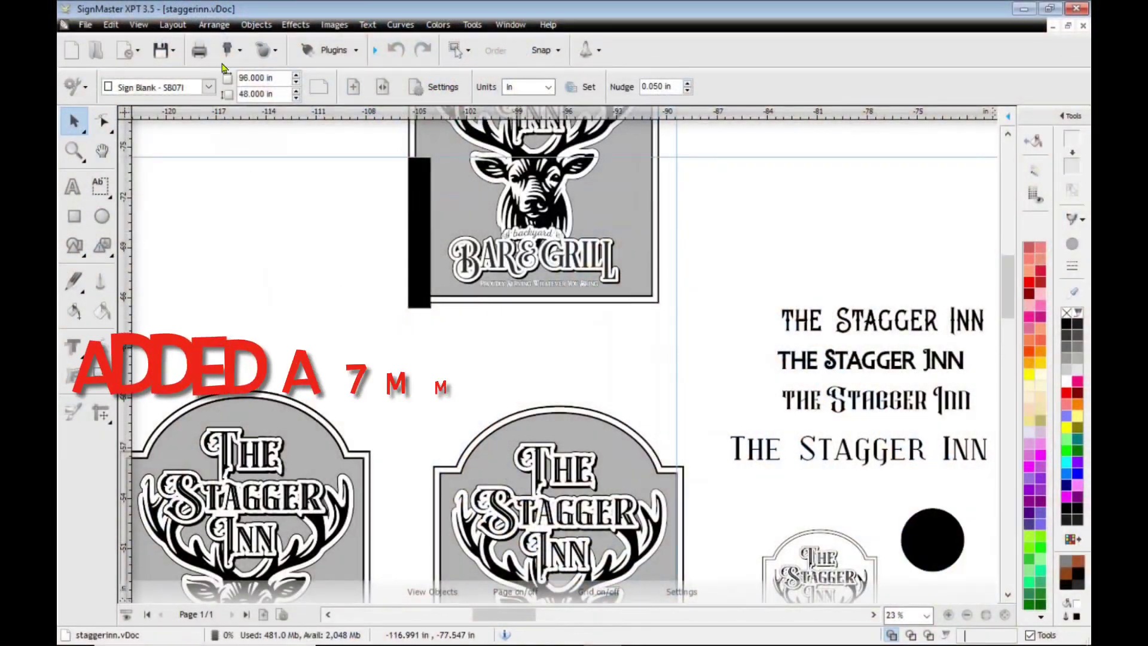
In SignMaster, show the artwork as outlines and inspect the box overlapping the sign's lower left edge.
key(alt+v)
key(w)
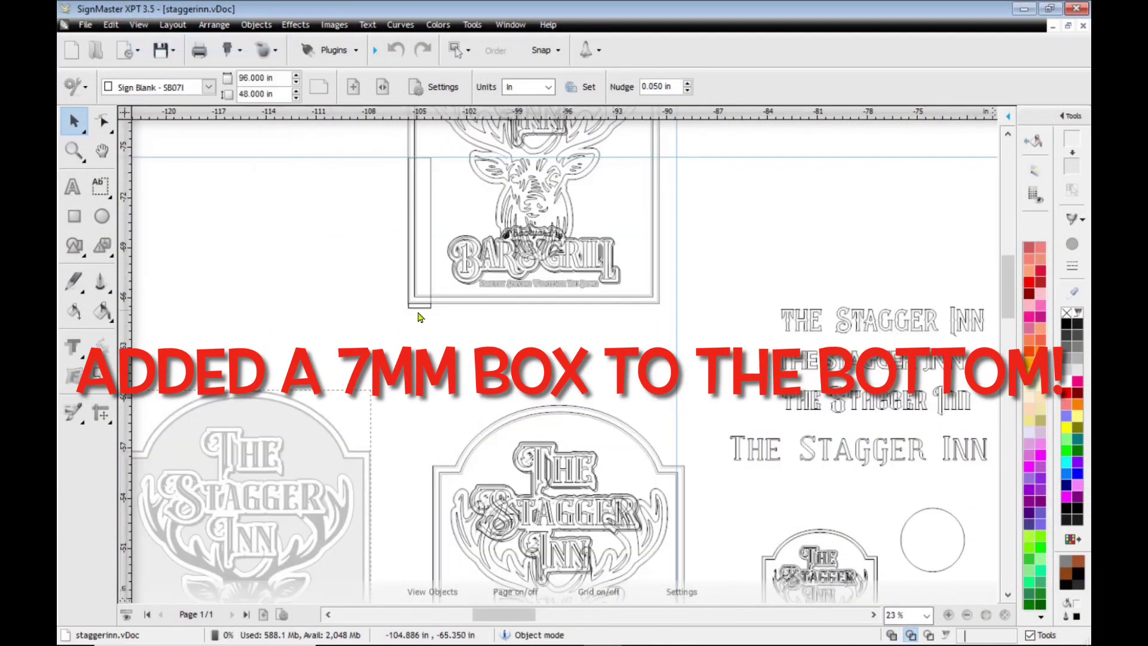
click(420, 314)
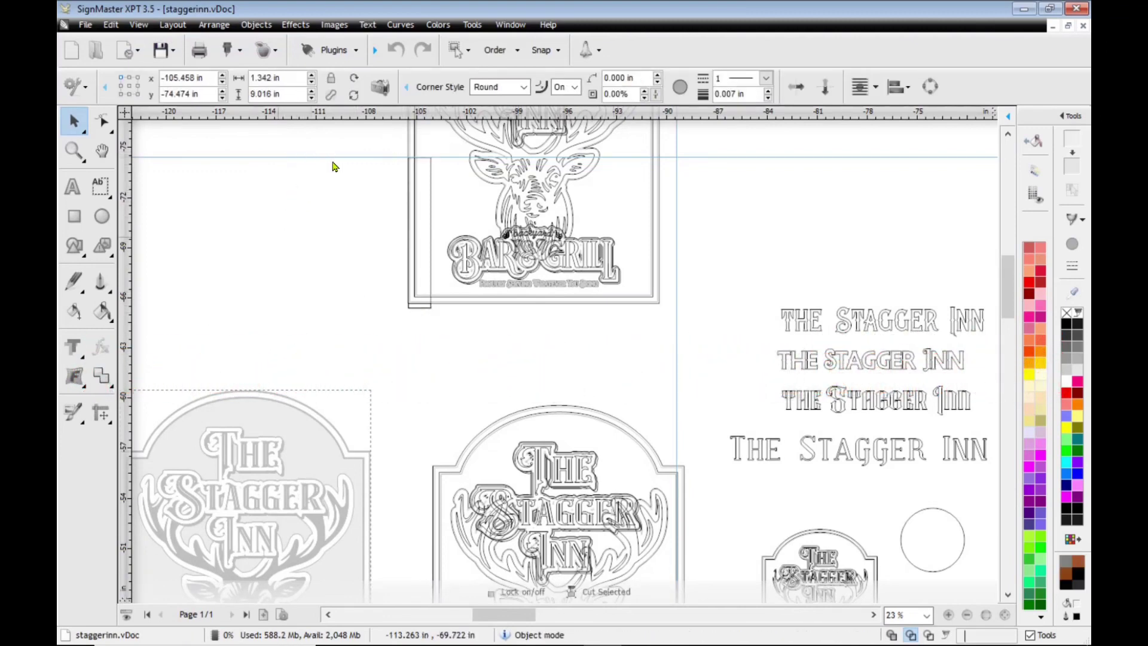
click(333, 169)
Change the document units to mm and select the boxes along the sign's lower left edge.
click(537, 91)
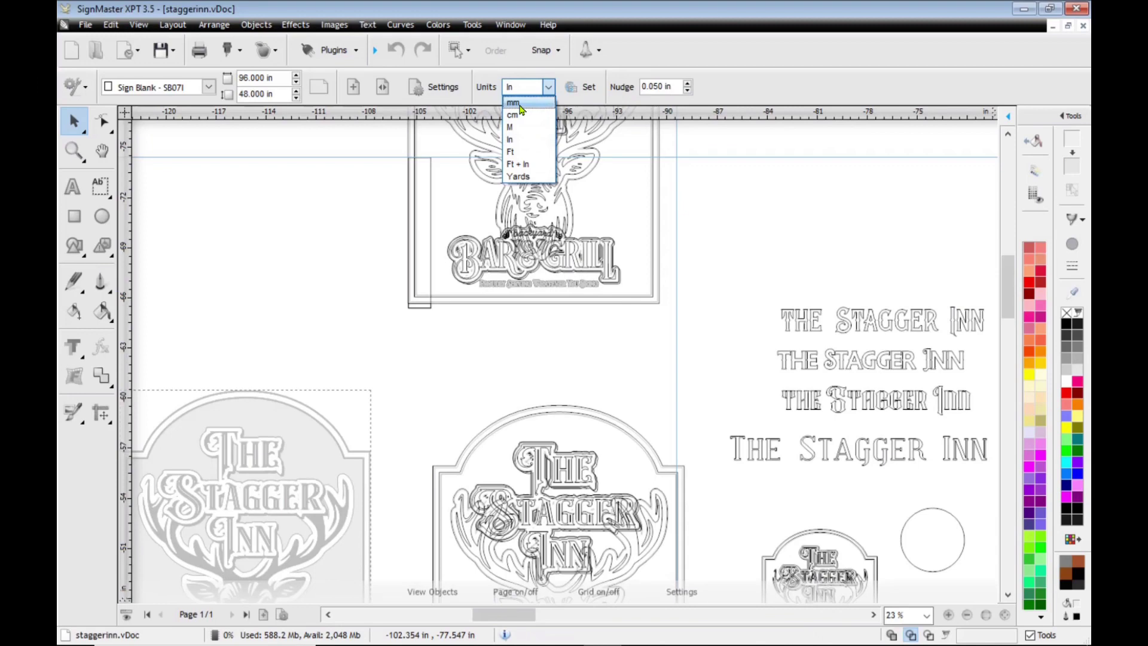
click(513, 102)
drag(386, 323, 446, 141)
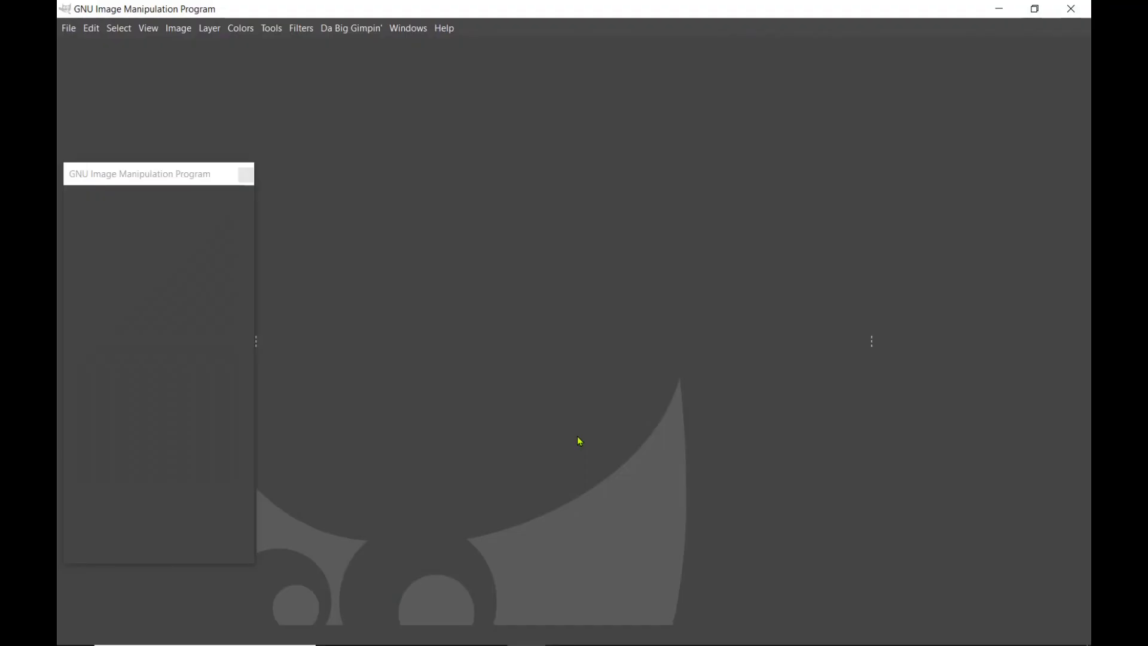
Switch to GIMP and open tocrop.png from the pngsigns/garden/staggerinn1 folder on drive E.
click(69, 30)
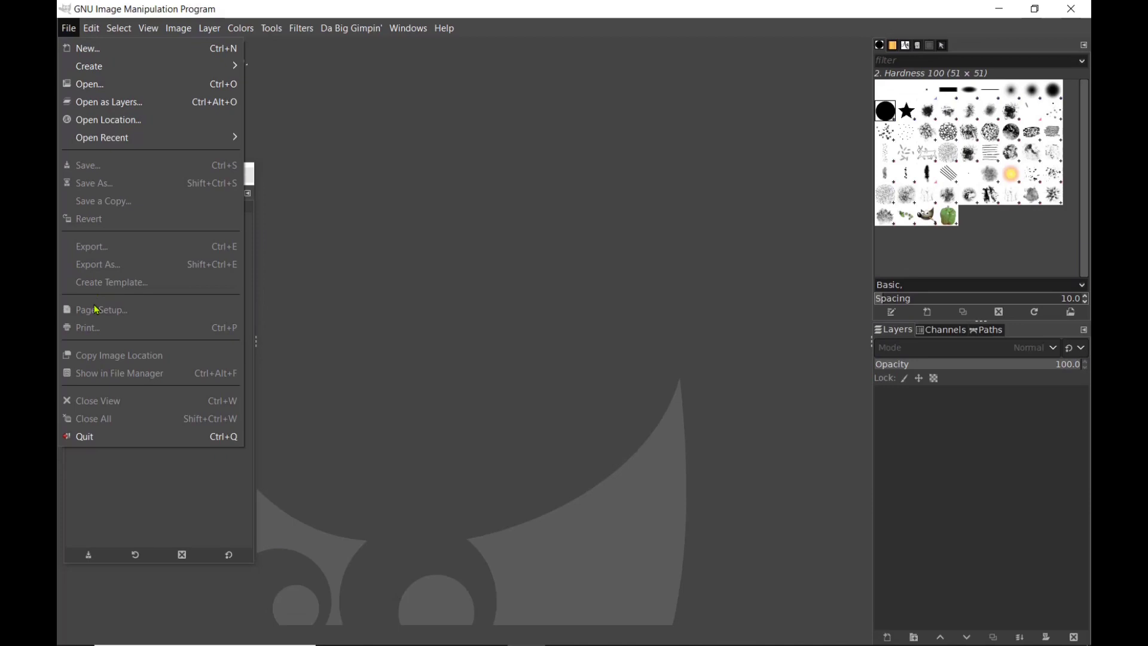
click(91, 85)
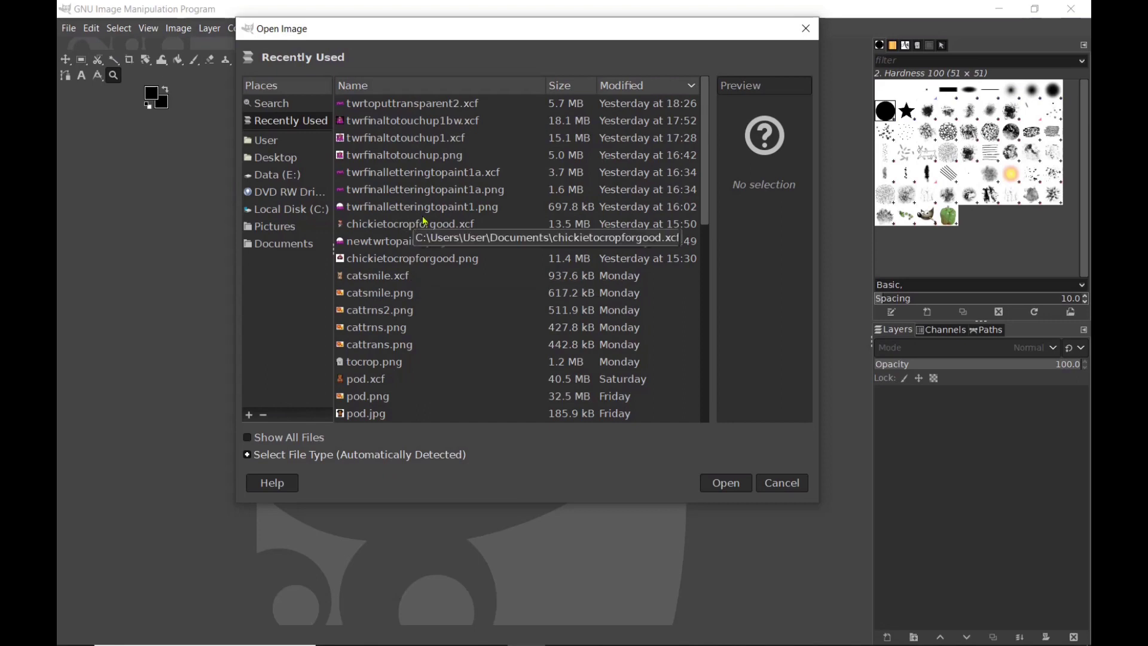
scroll(395, 251, down, 8)
scroll(381, 227, down, 3)
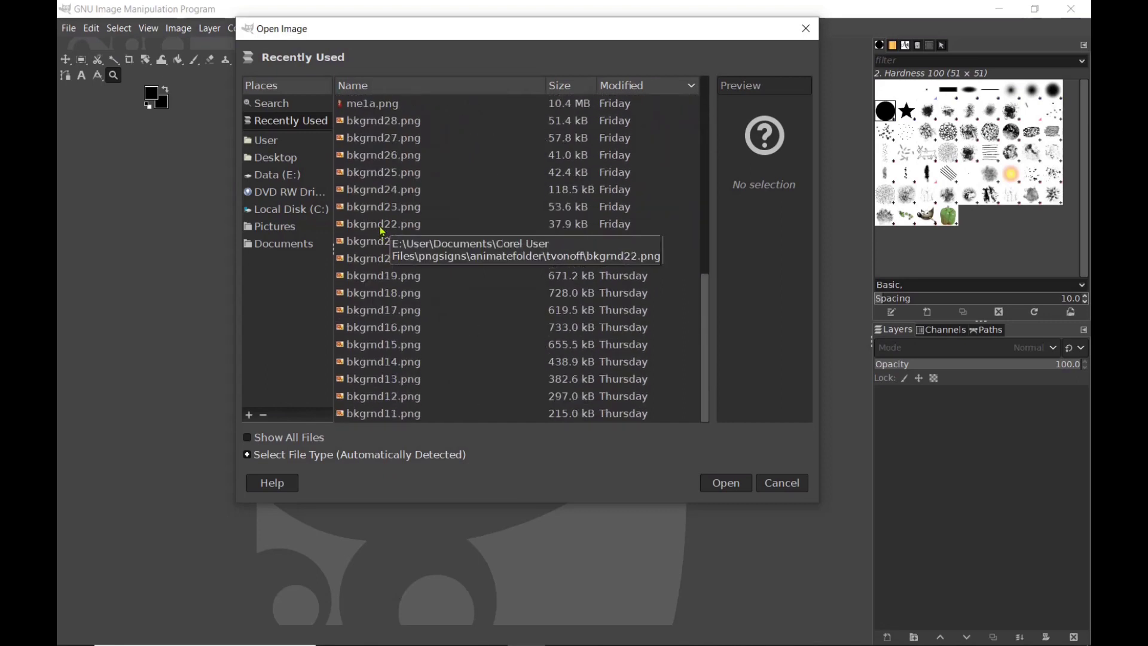
click(275, 175)
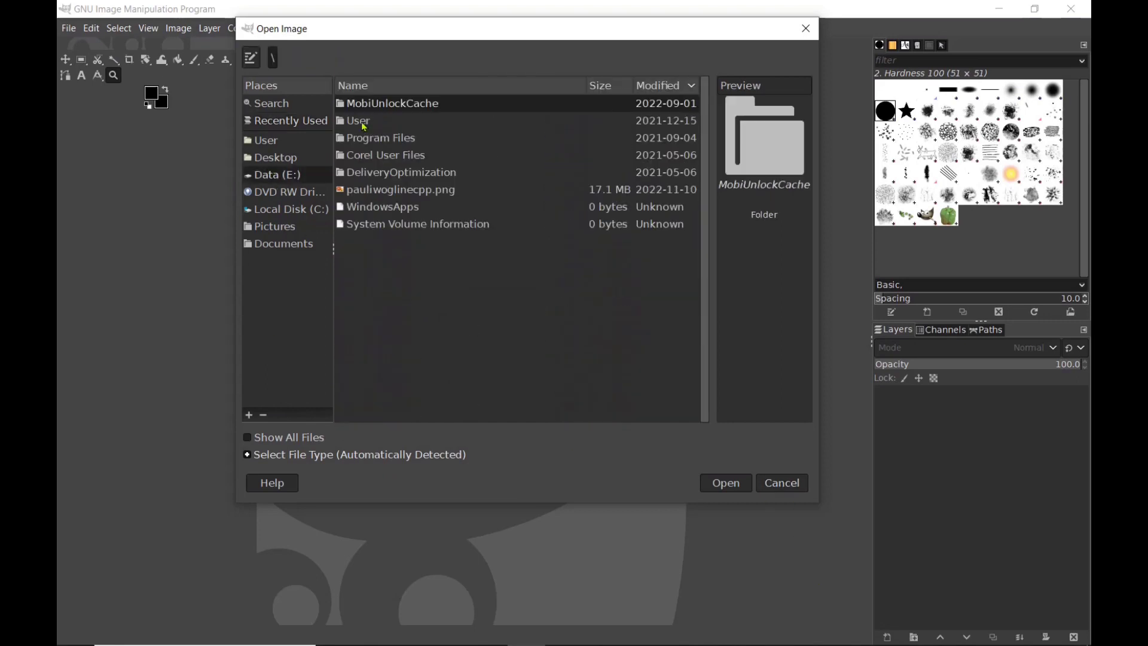
double_click(361, 120)
click(383, 120)
double_click(383, 120)
double_click(406, 103)
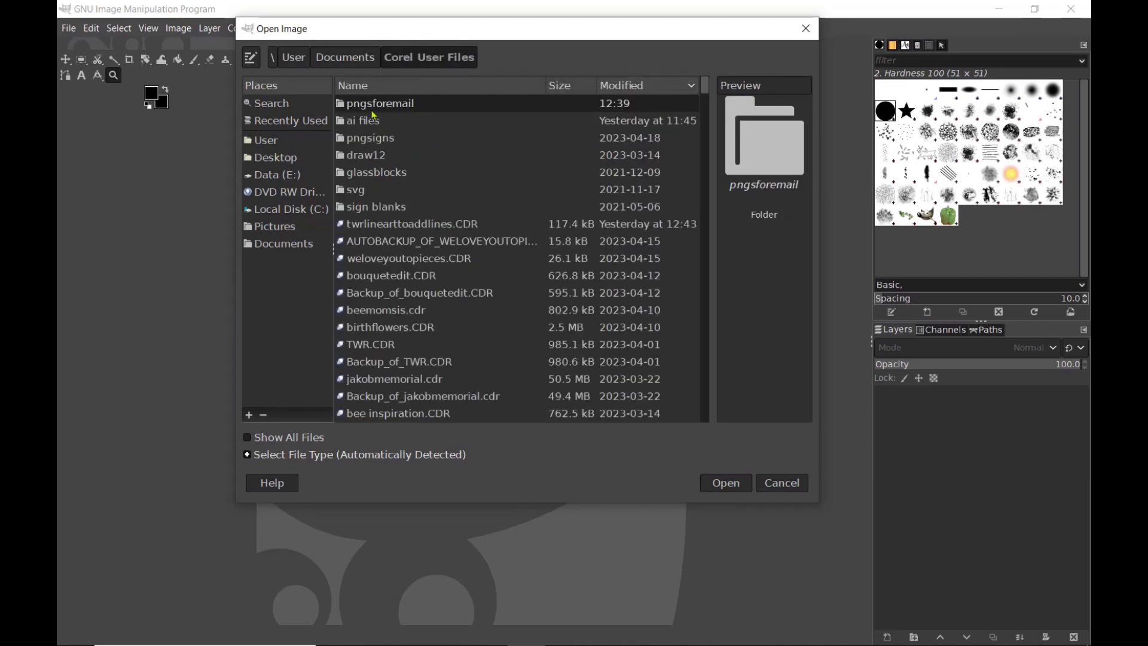
double_click(388, 104)
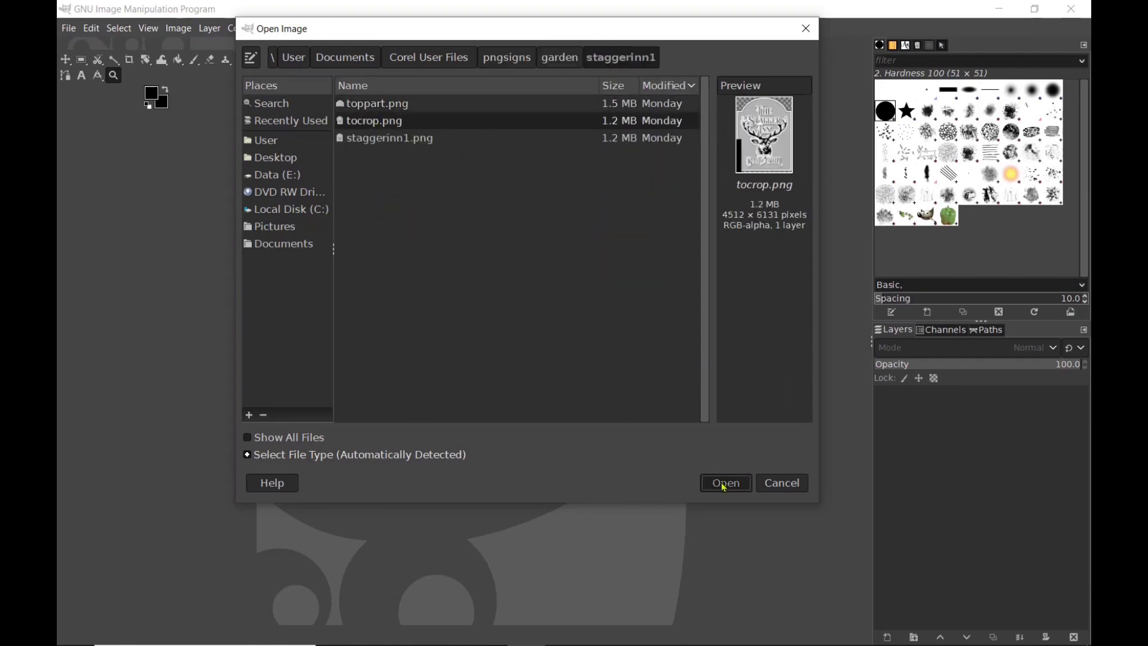
click(724, 485)
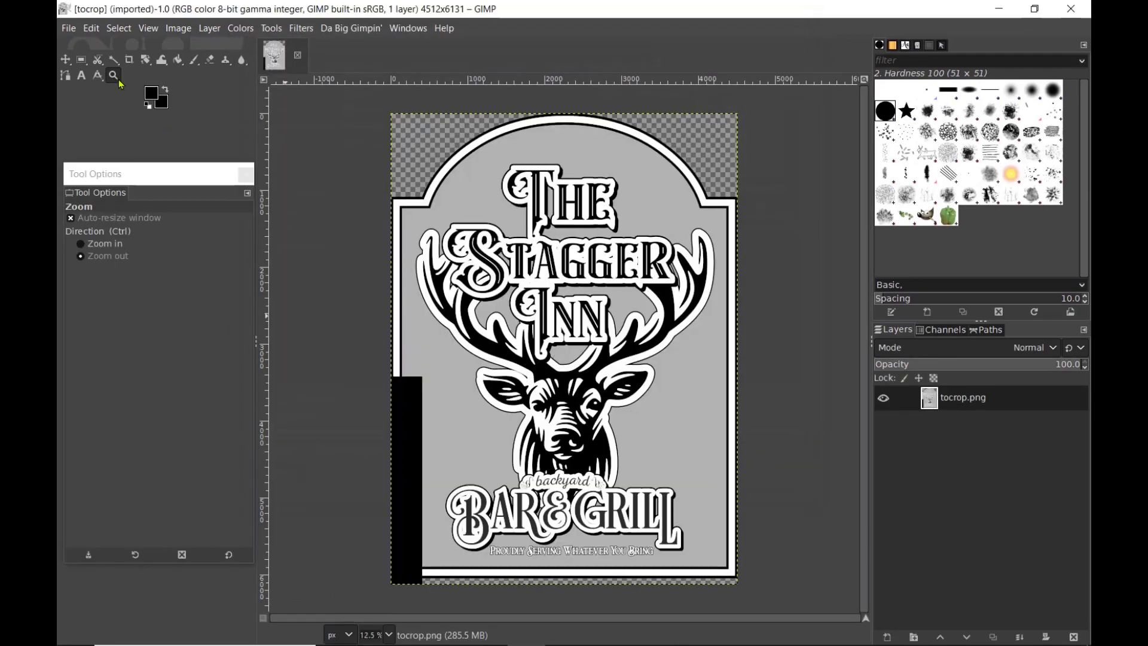
Make a rectangular selection covering the sign's upper part, from the black box's top edge at the image's left border to the upper right corner.
click(81, 245)
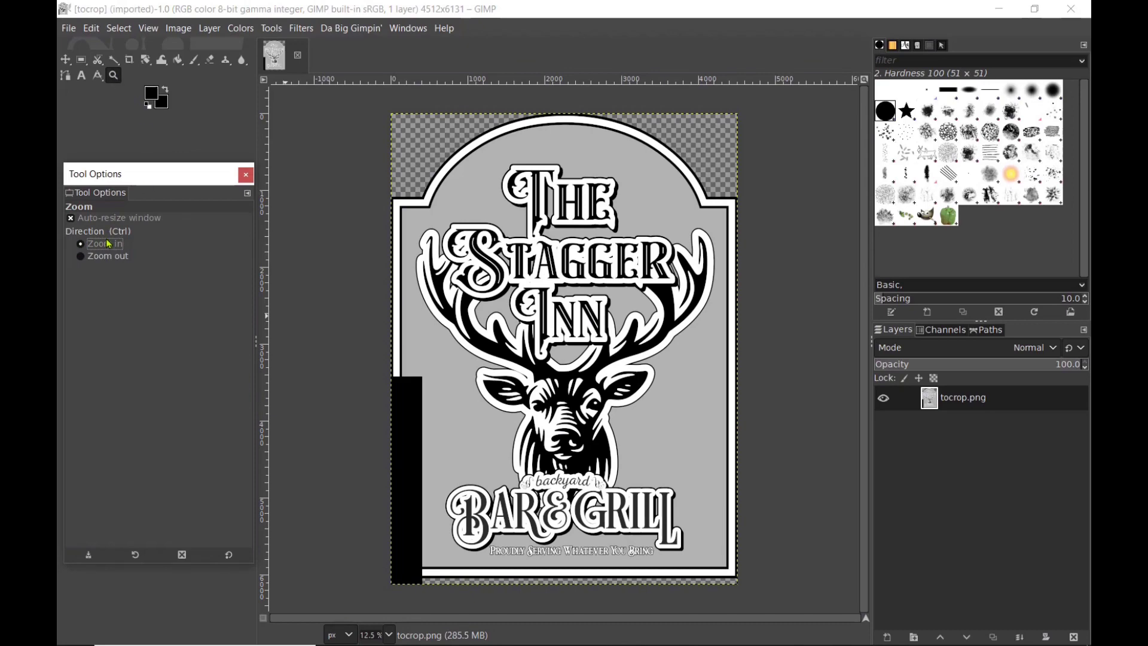
click(410, 403)
click(410, 402)
click(411, 404)
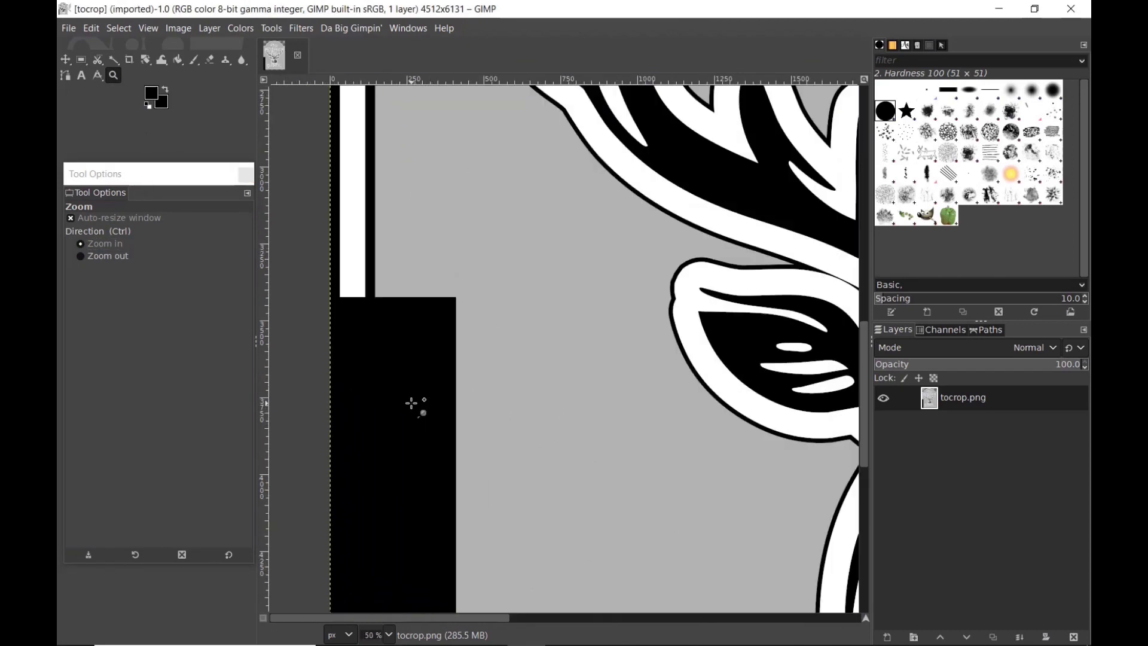
click(82, 61)
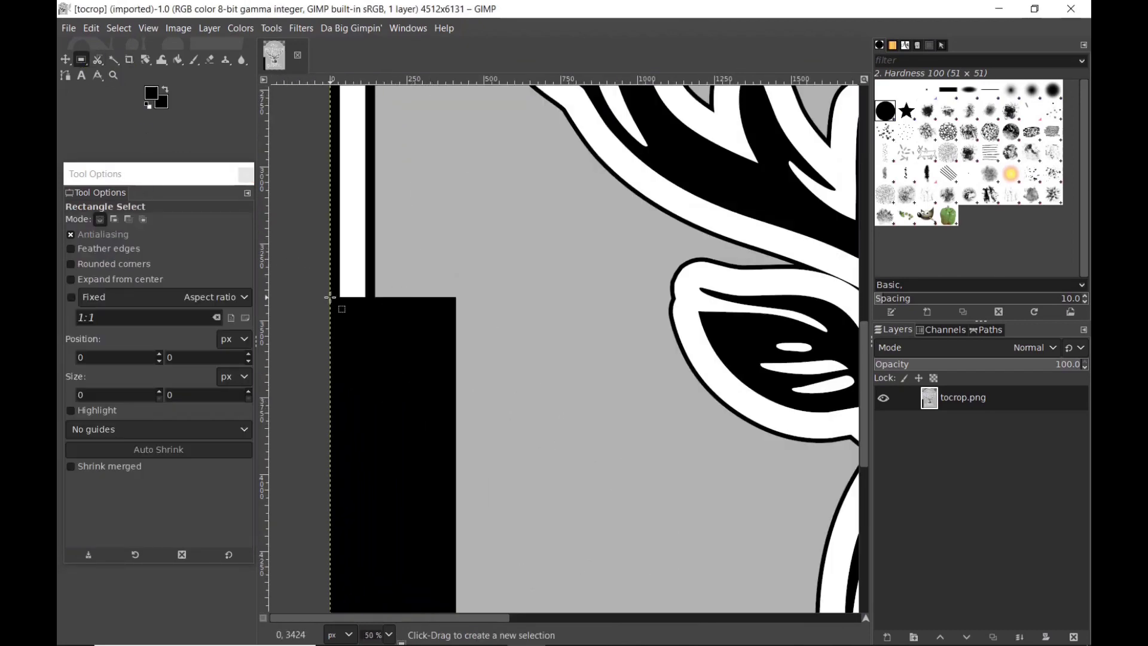
drag(330, 297, 878, 59)
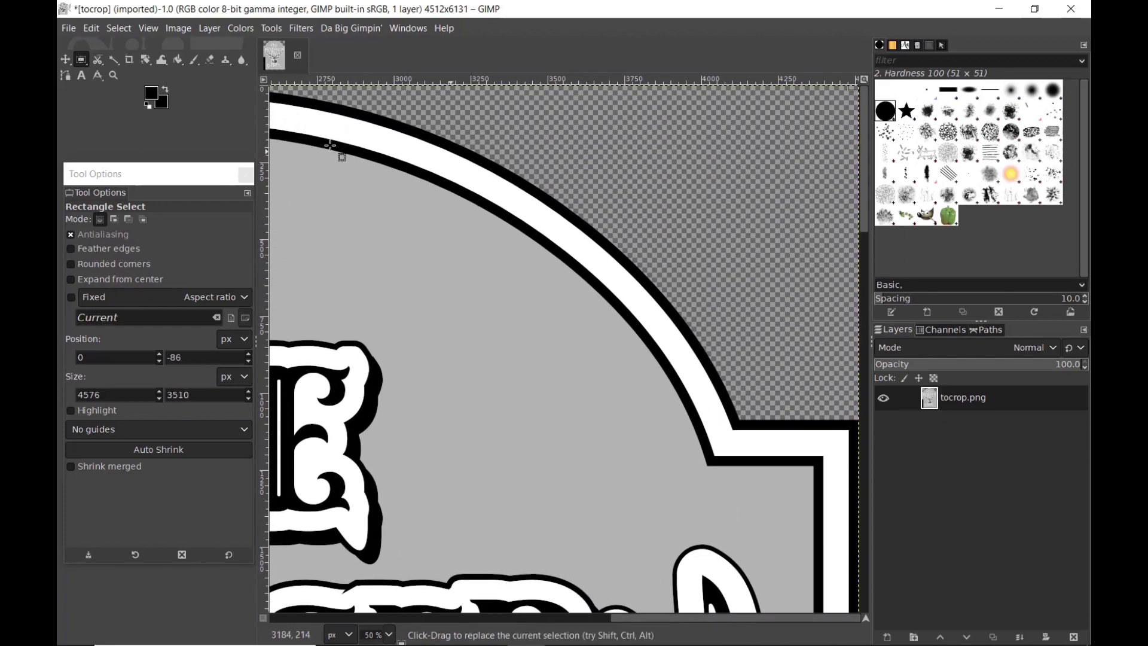
Crop the image to the selection and clear the selection.
click(188, 29)
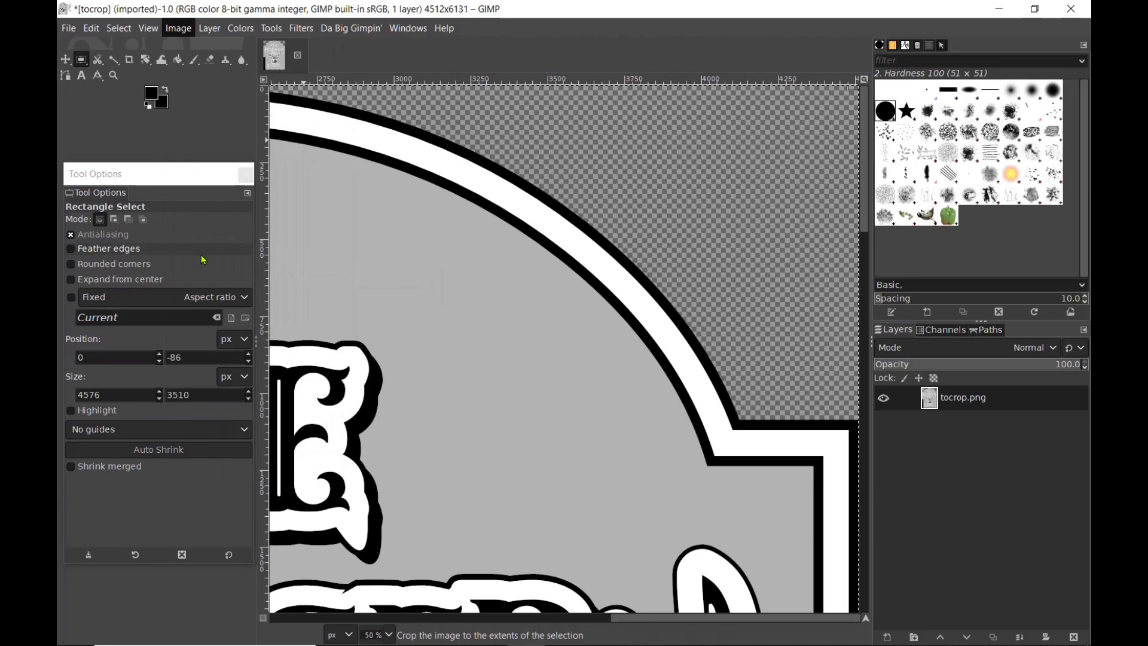
key(z)
ctrl+click(371, 428)
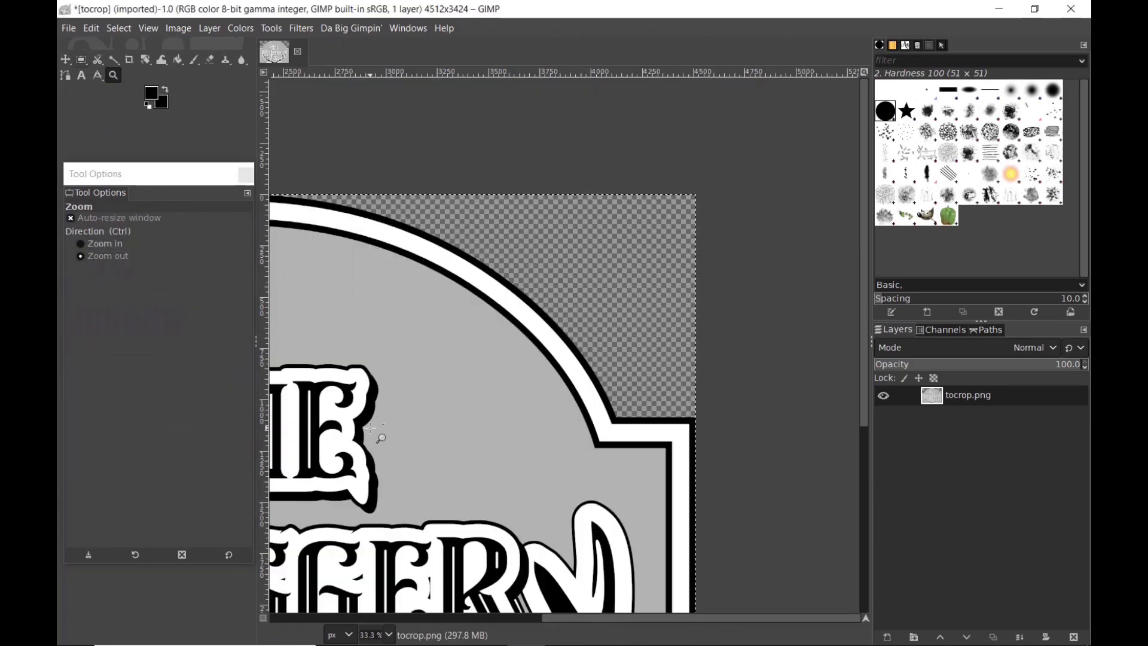
ctrl+click(371, 428)
shift+scroll(397, 440, left, 3)
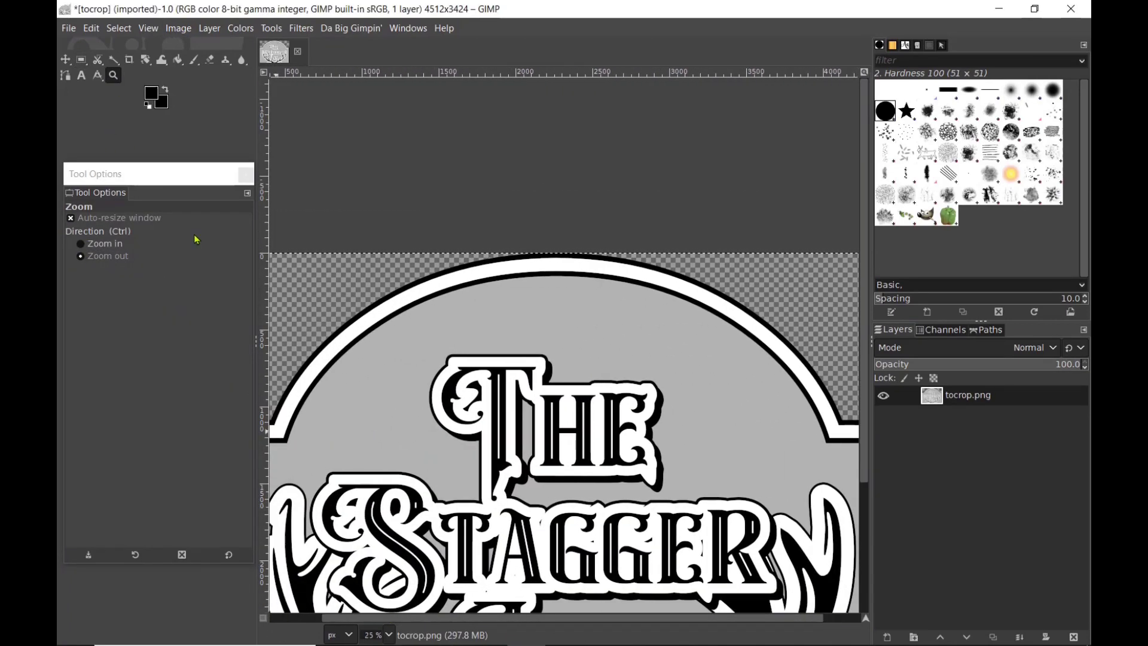
click(374, 349)
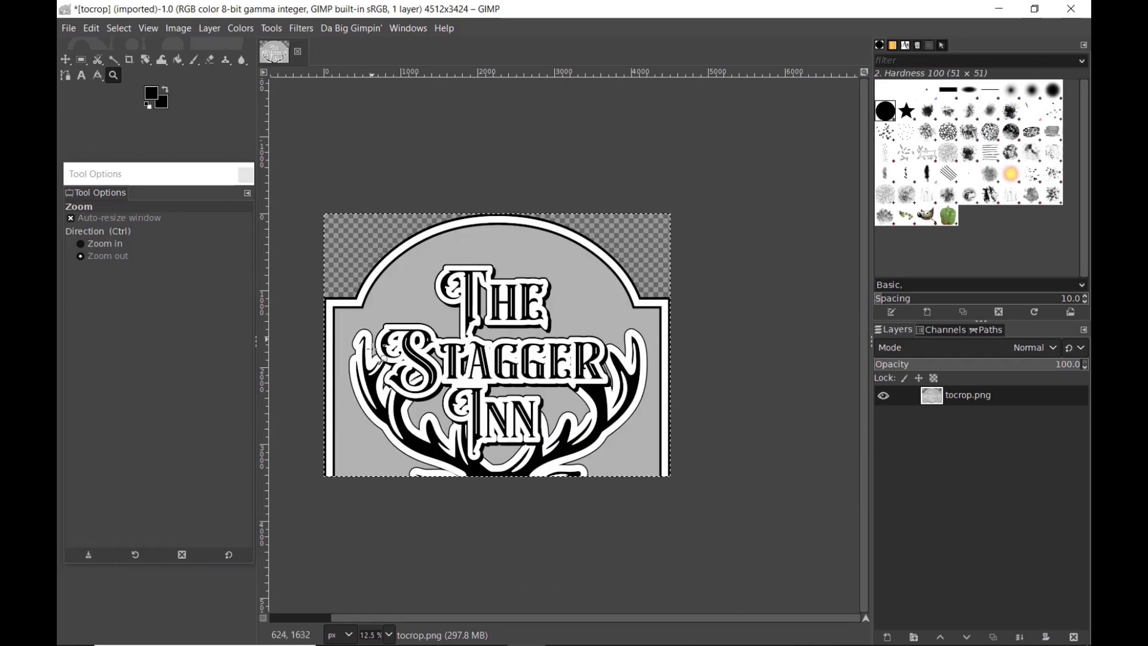
click(177, 29)
mouse_move(123, 32)
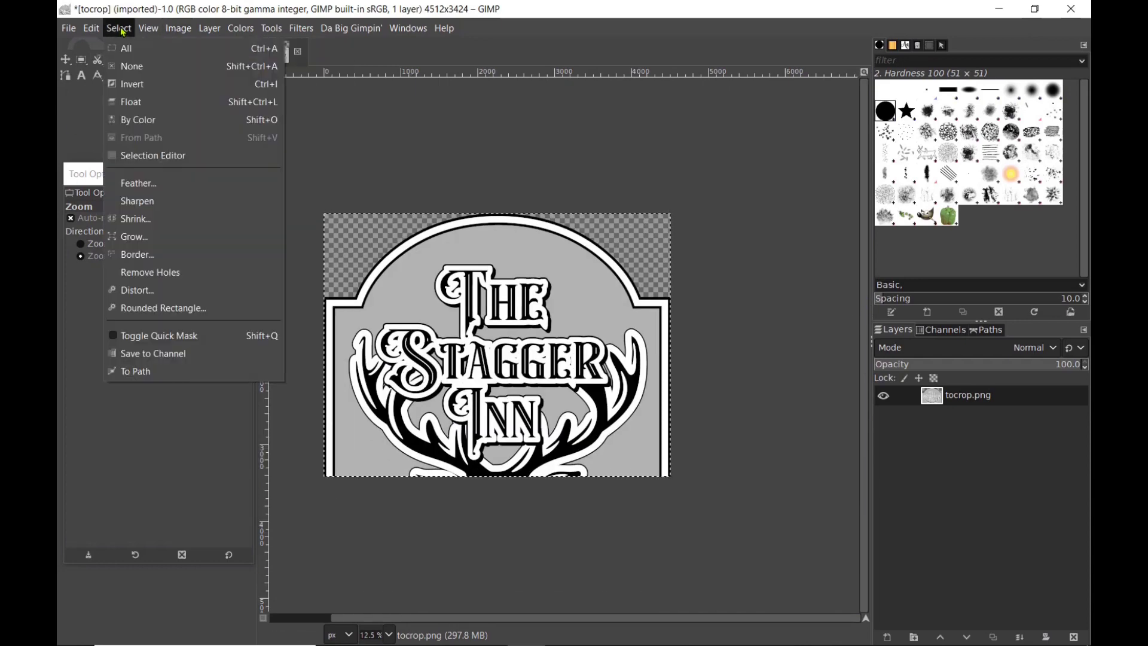
click(131, 66)
Start exporting the cropped image to the staggerinn1 folder under the name tocrop2.png.
click(68, 29)
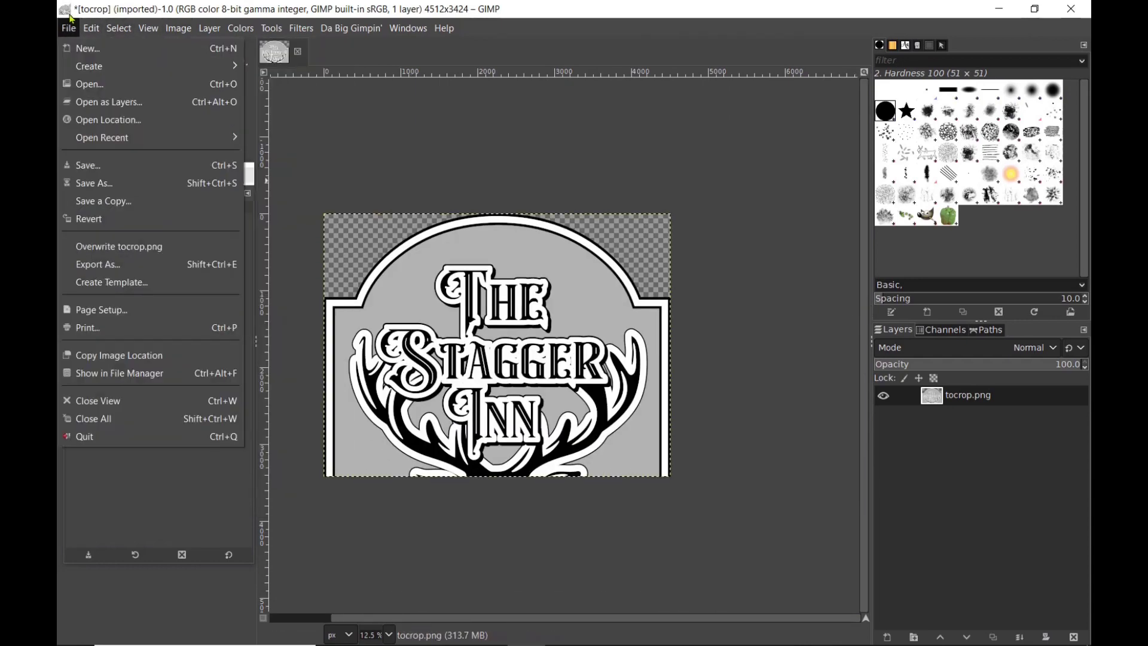
click(115, 270)
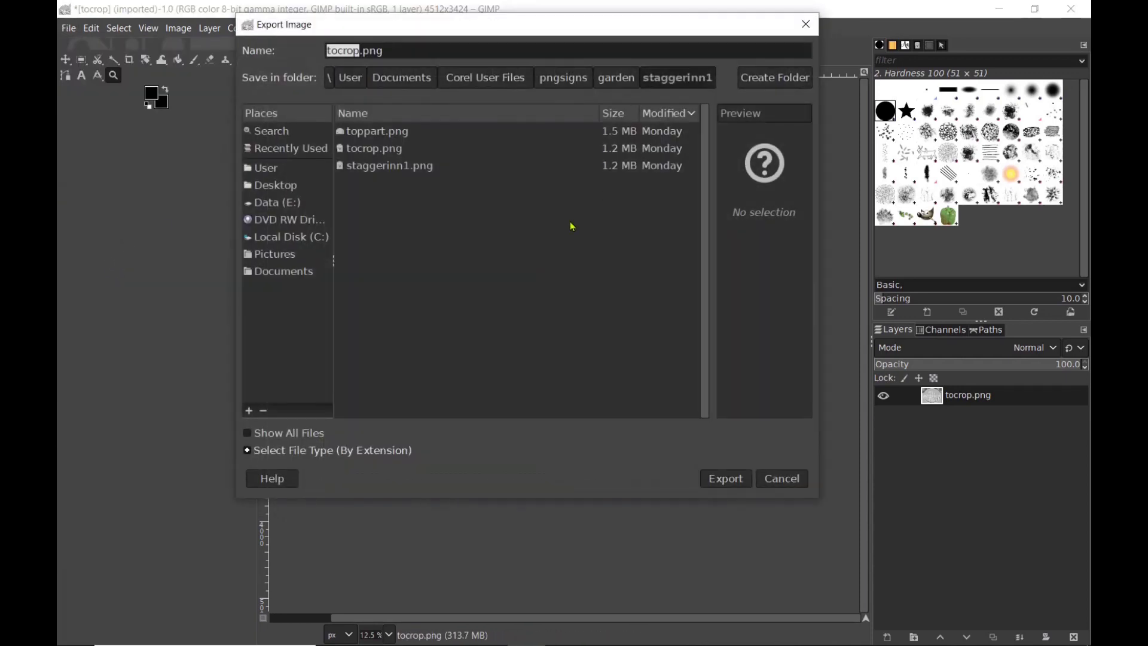
click(357, 51)
text(2)
click(725, 478)
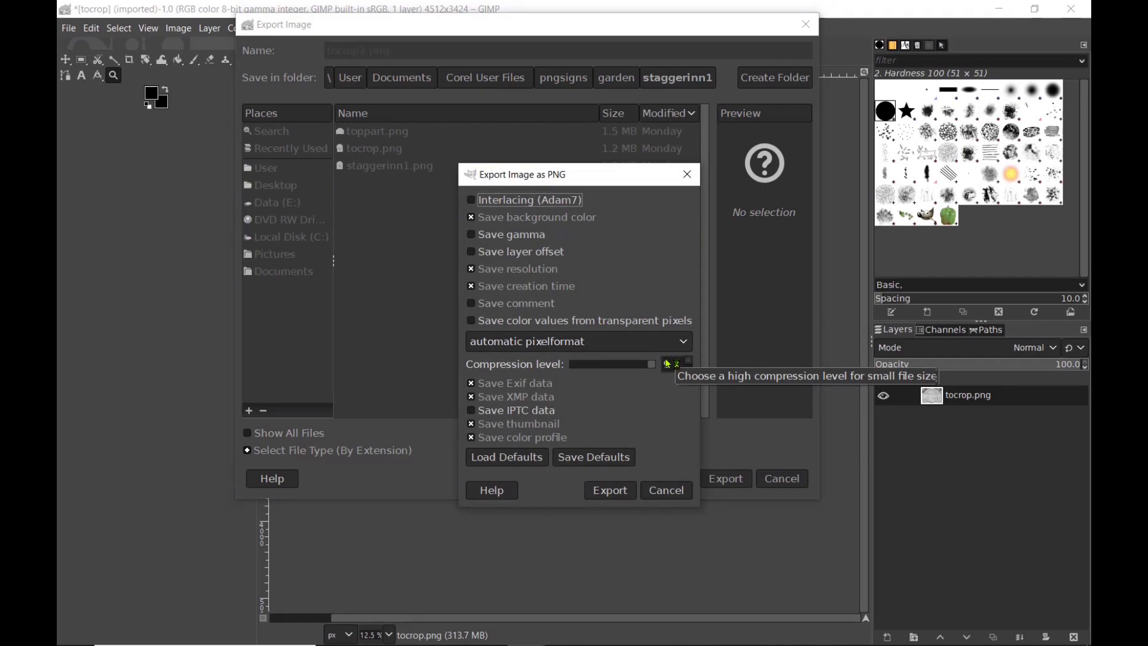
Export the PNG without saving the background color and with Interlacing (Adam7) enabled.
click(598, 217)
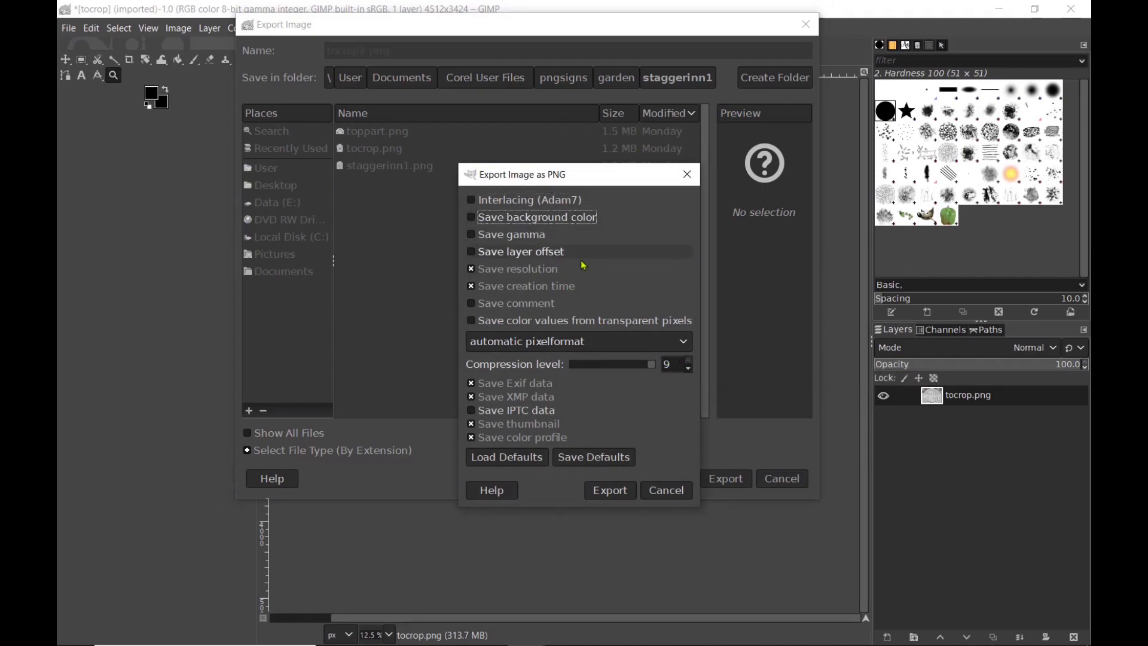
click(474, 202)
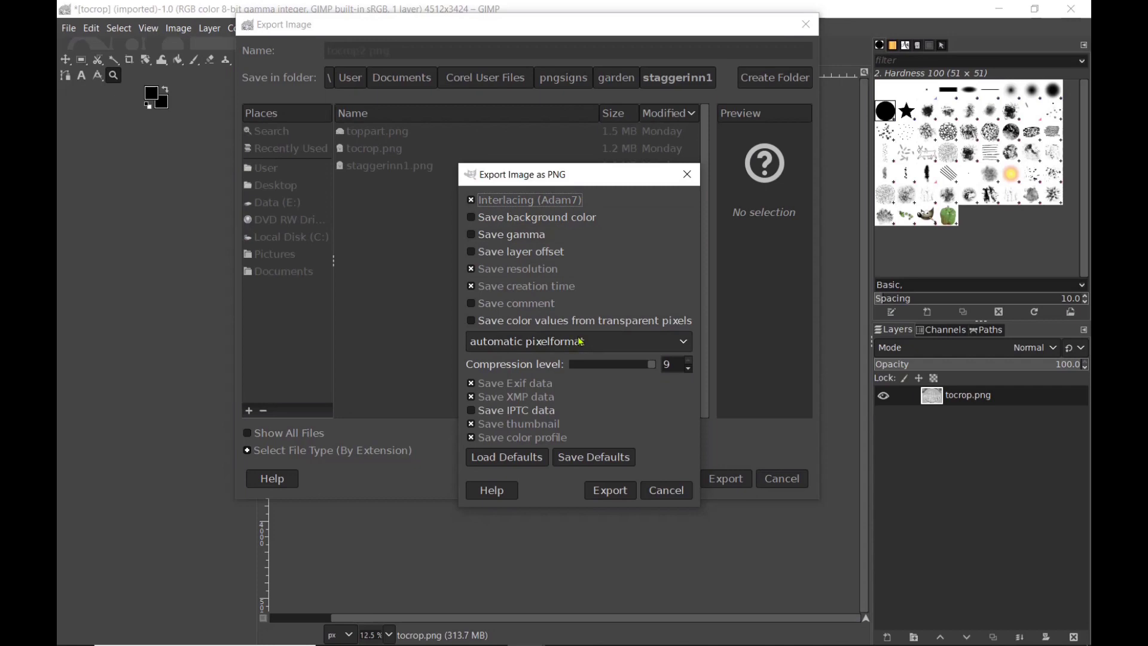
click(622, 493)
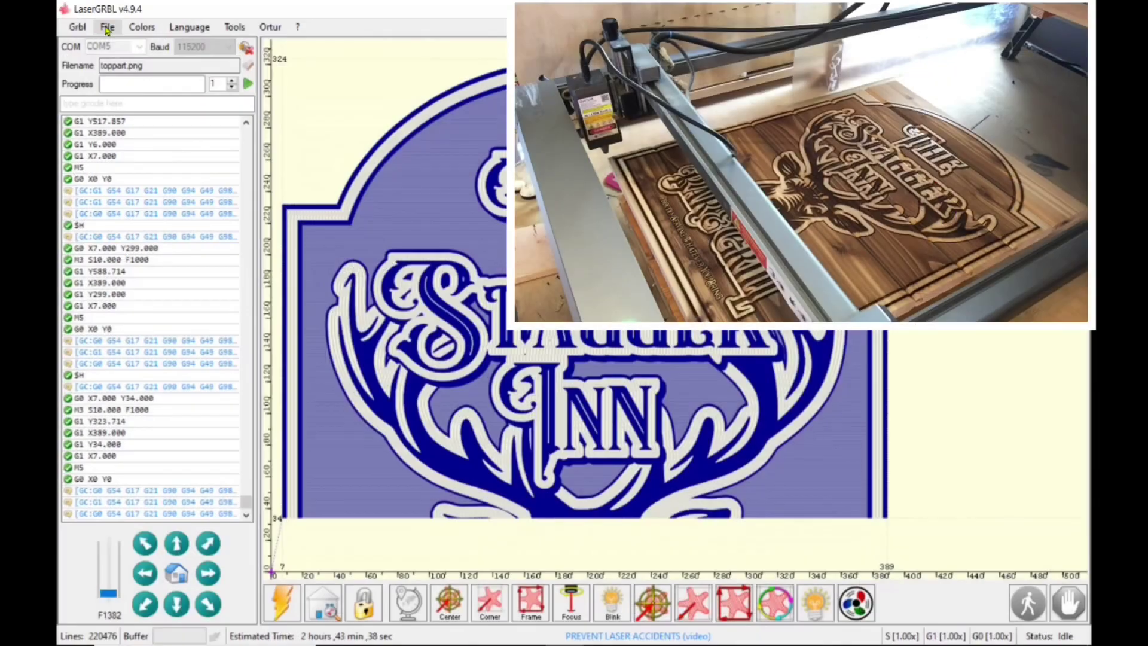
Switch to LaserGRBL and open toppart.png from the staggerinn1 folder, accepting horizontal Line To Line Tracing at 7 lines/mm.
click(108, 28)
click(128, 44)
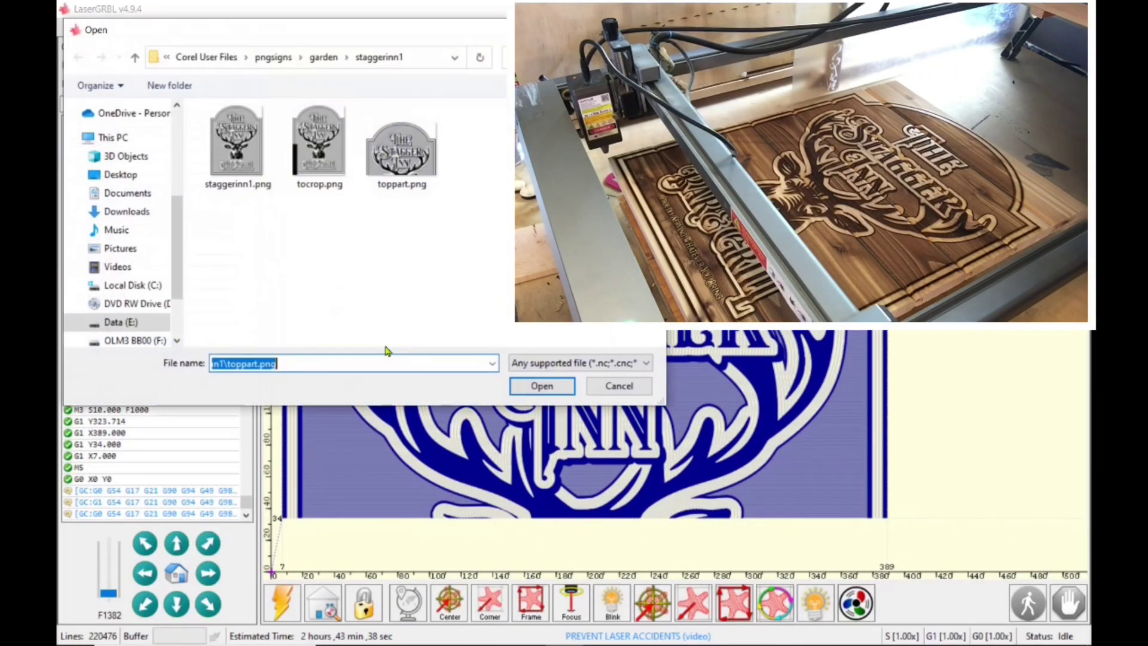
click(402, 179)
click(538, 385)
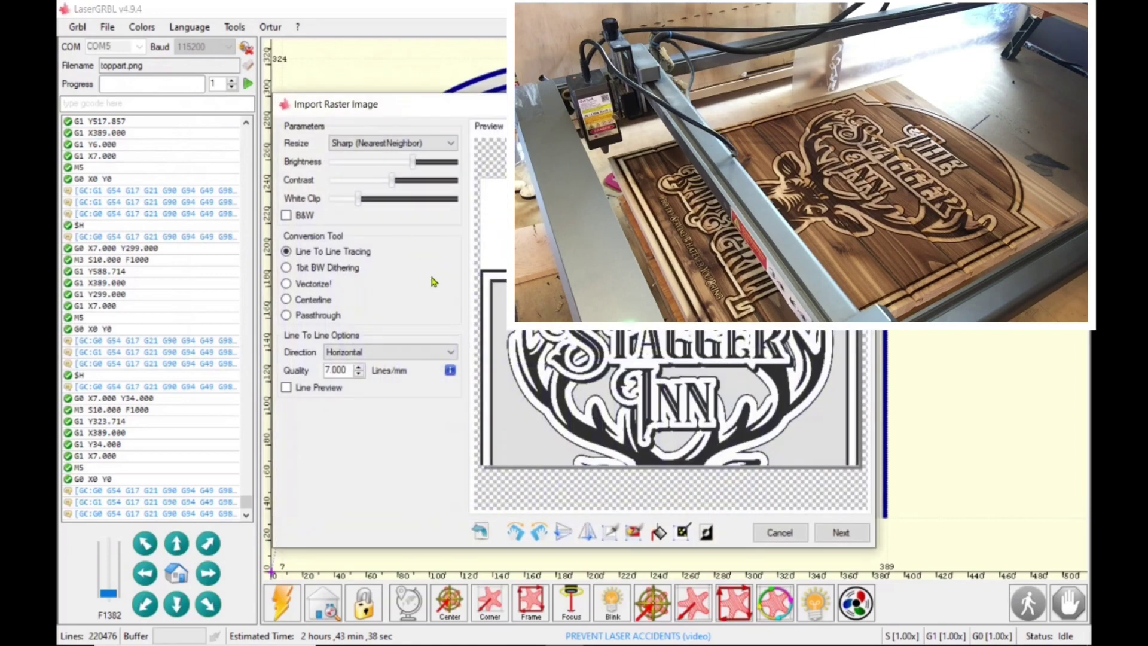
click(838, 534)
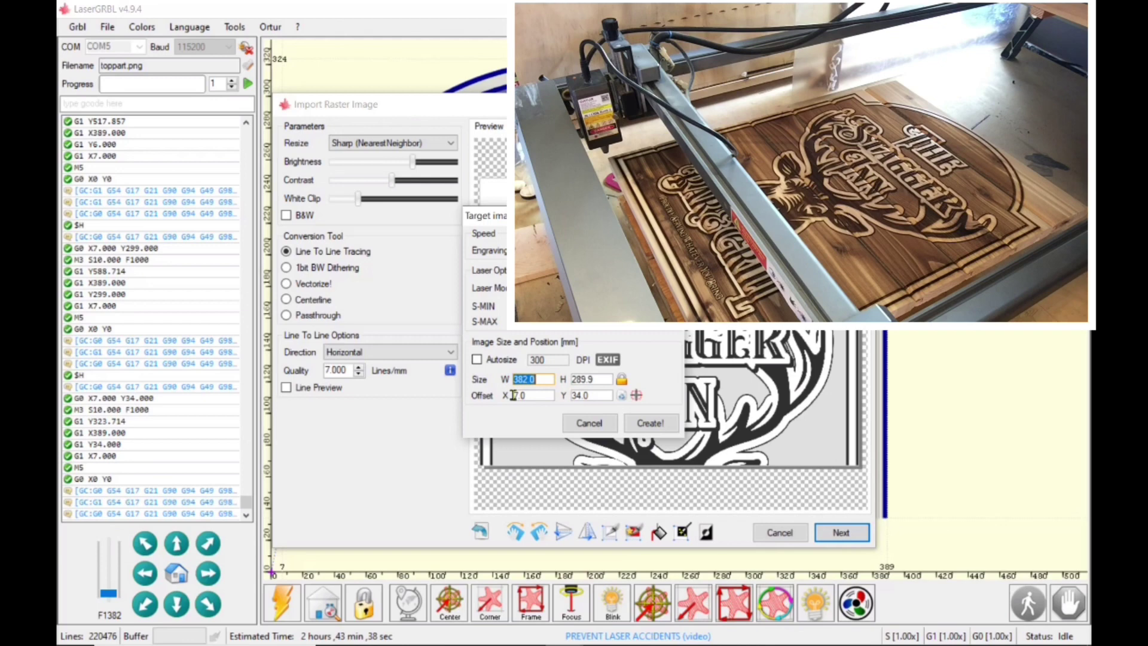
Recalculate the image size with Autosize at 300 DPI, turn Autosize off, and set the width to 382 mm.
click(477, 360)
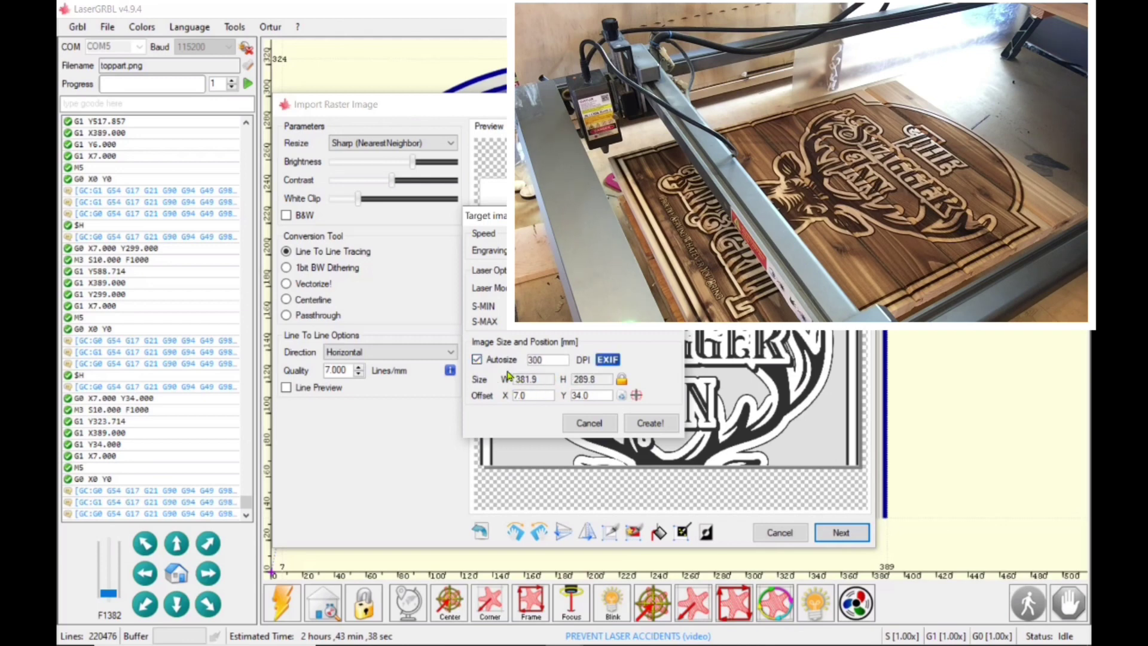
click(477, 360)
double_click(514, 379)
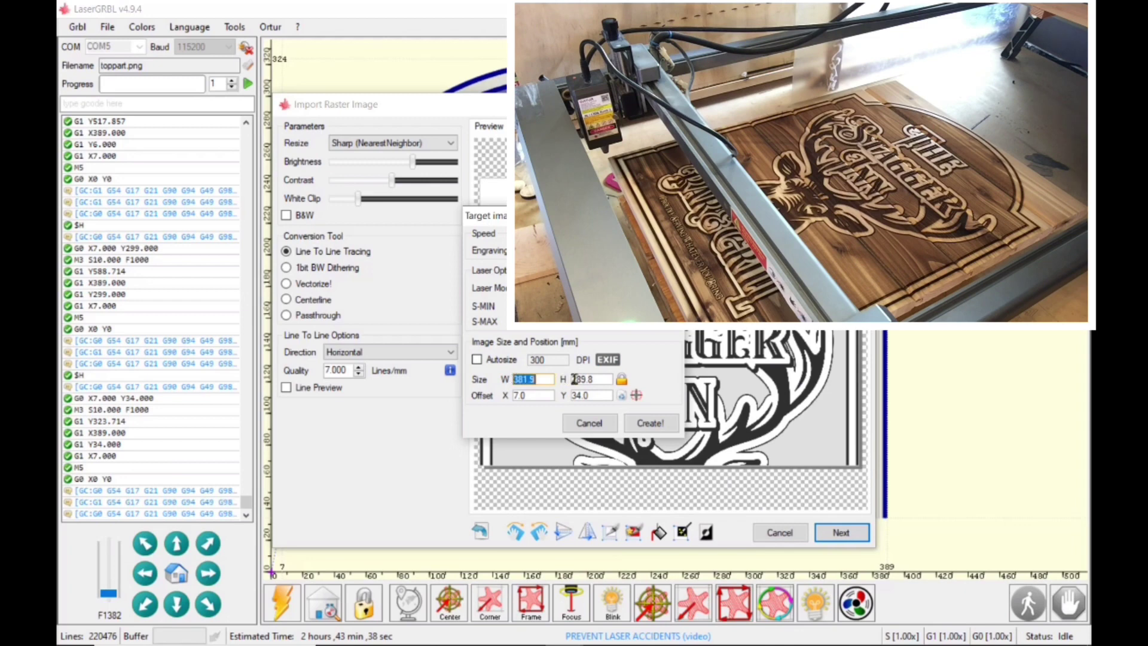
text(382)
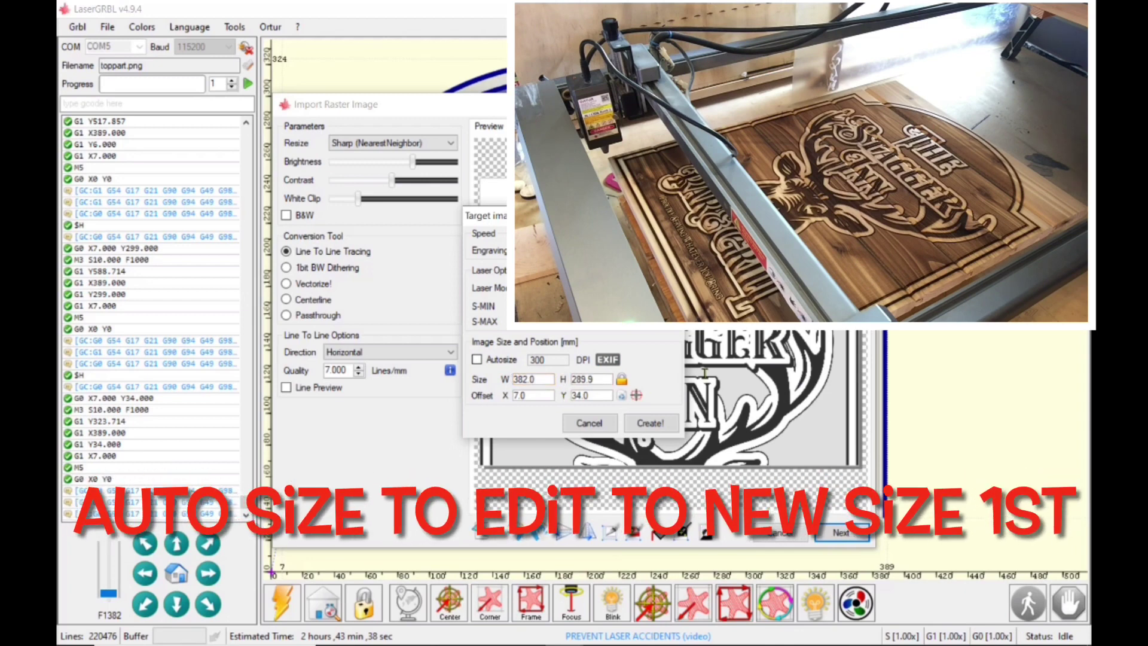
Set the image's Y offset to 229 mm, keeping the X offset at 7 mm, and create the engraving toolpath.
click(529, 396)
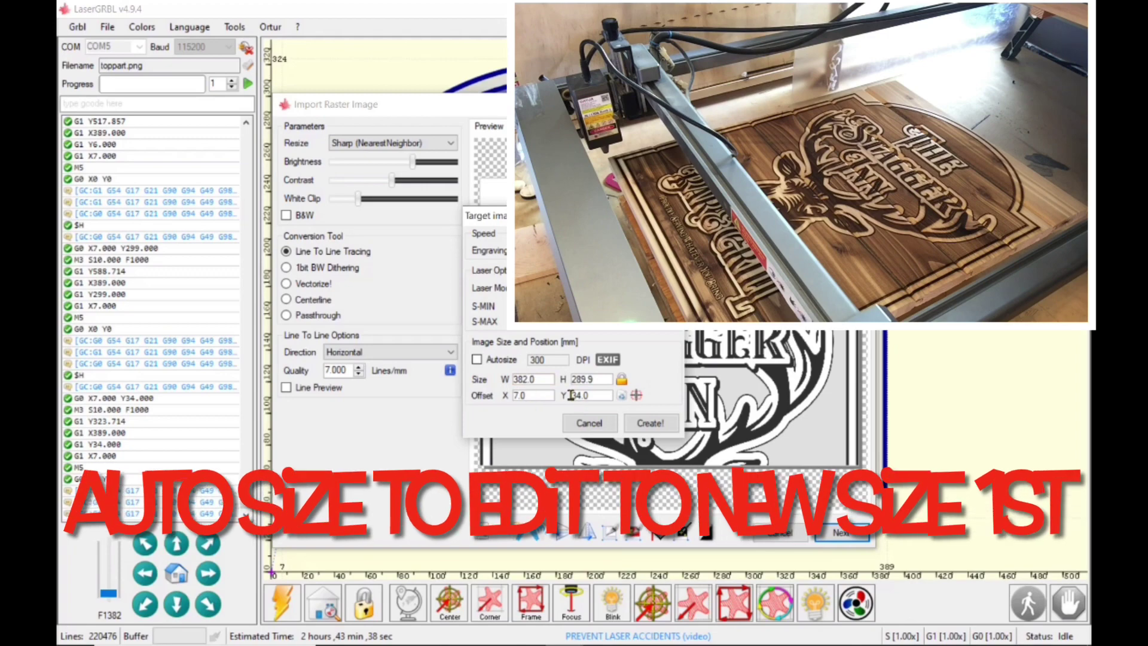
drag(572, 395, 615, 397)
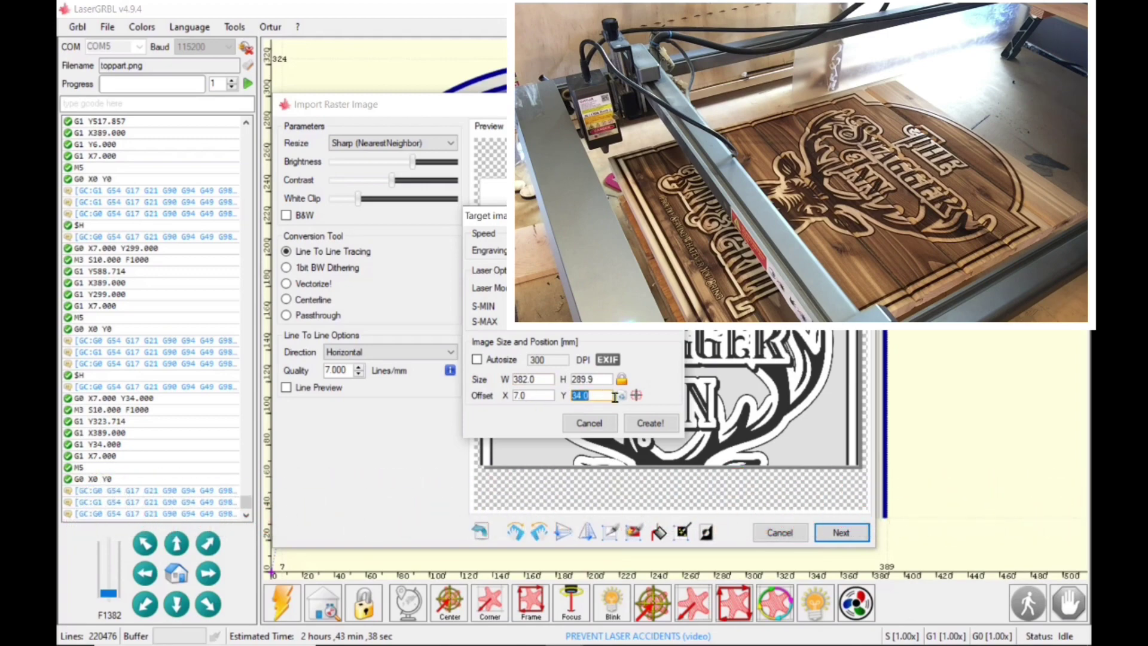
text(229)
click(650, 425)
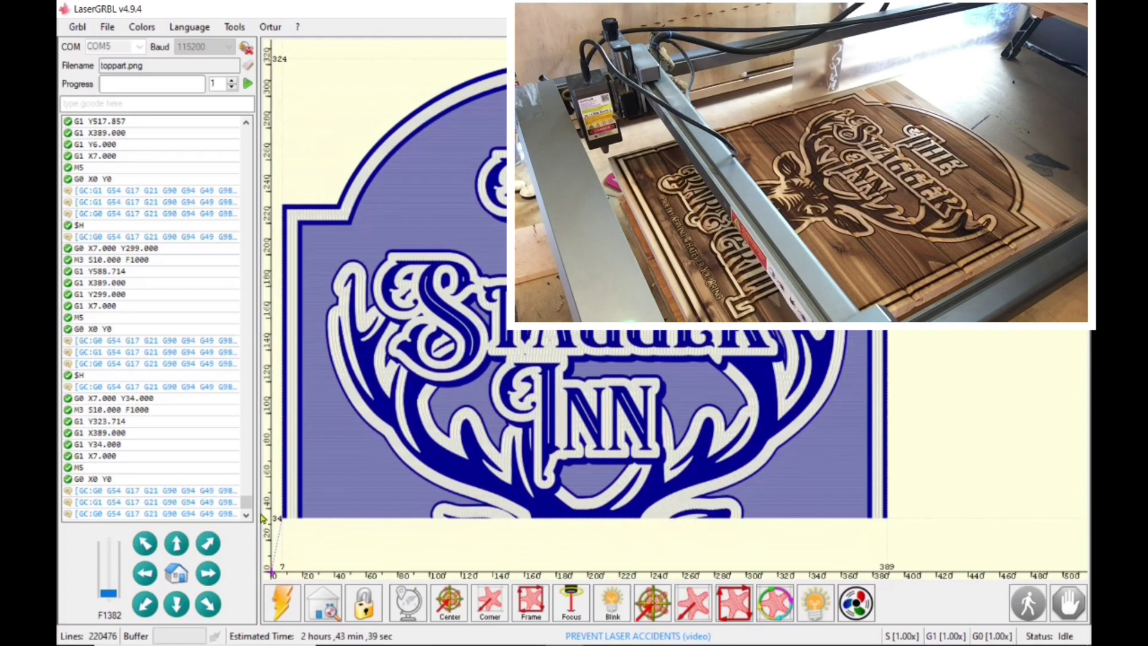
Home the laser and run low-power framing around the repositioned upper sign part.
scroll(285, 568, down, 2)
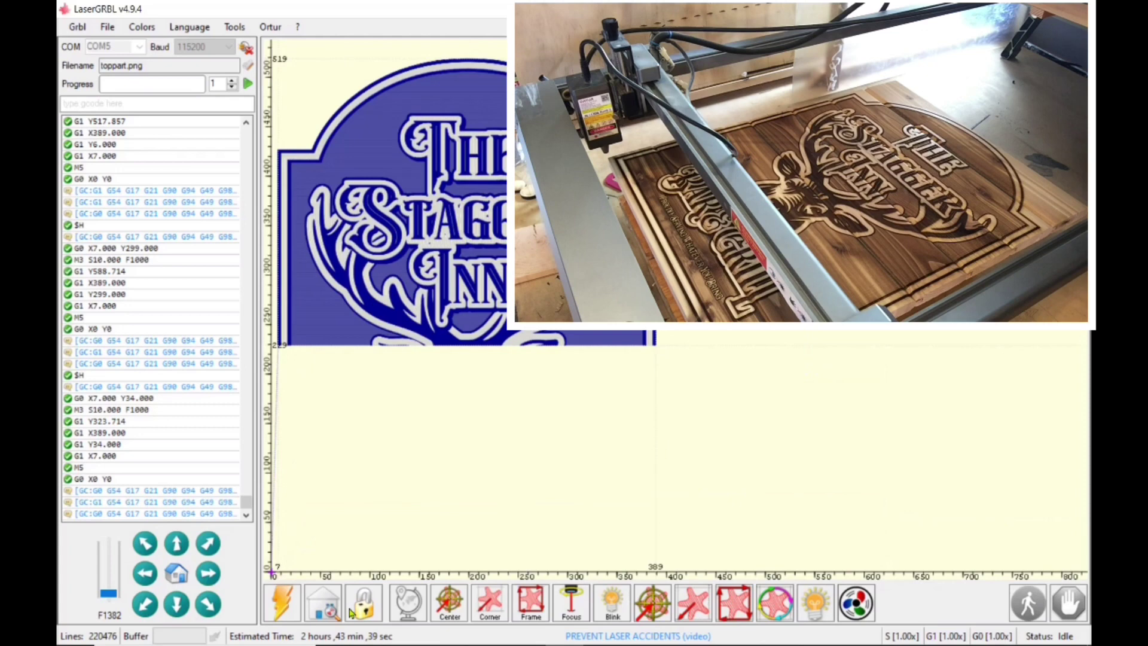
click(324, 602)
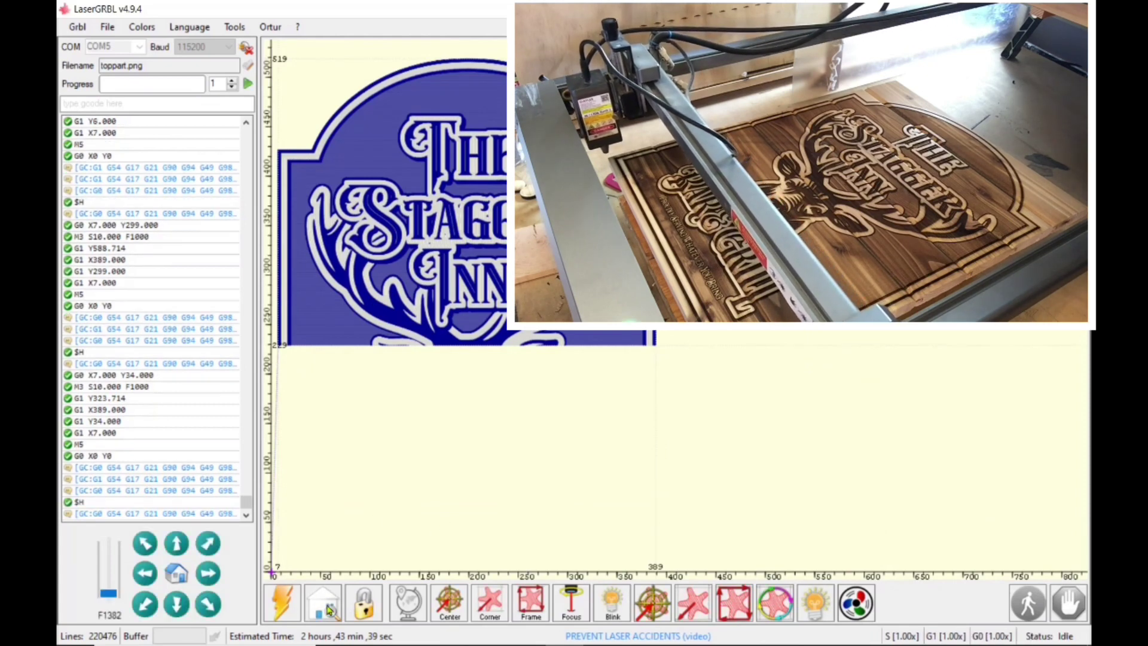
click(531, 609)
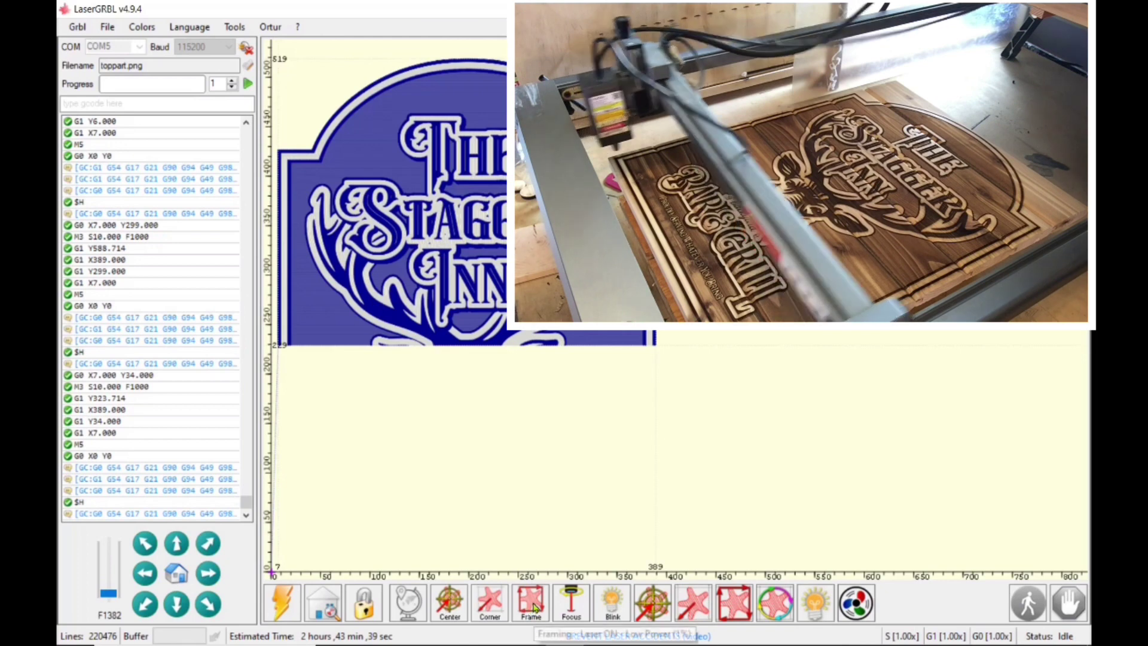